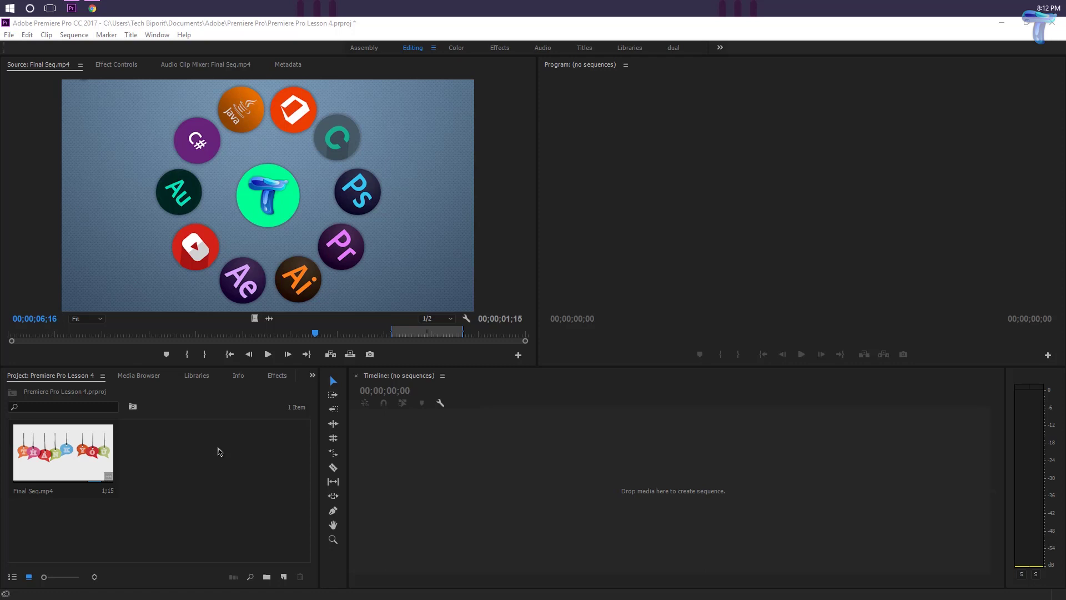
- Preview the marked range of Final Seq.mp4 in the Source Monitor
click(218, 452)
click(94, 437)
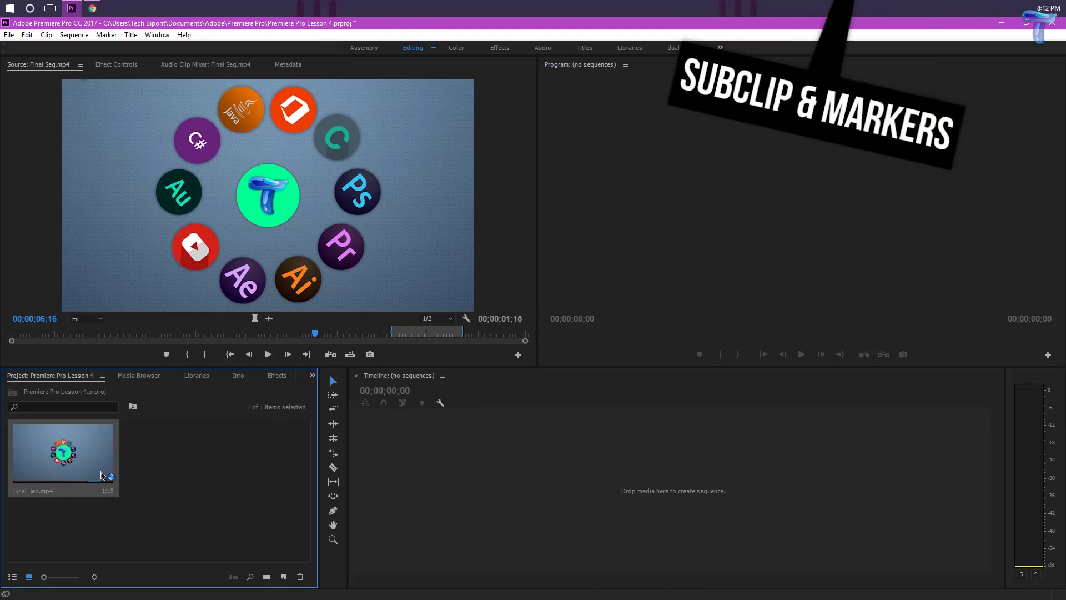
drag(152, 454, 284, 539)
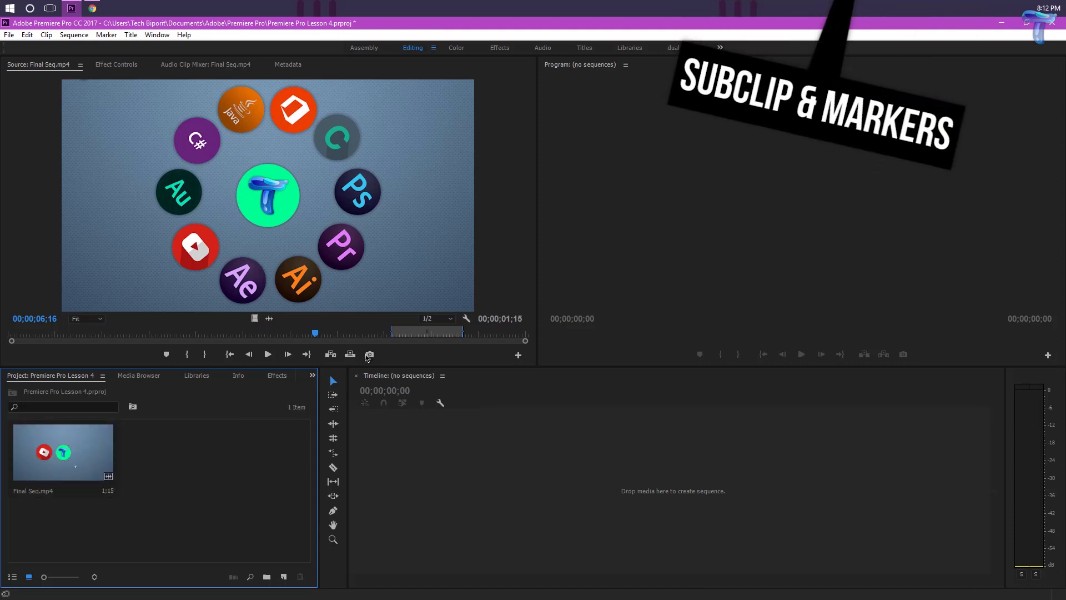
click(435, 334)
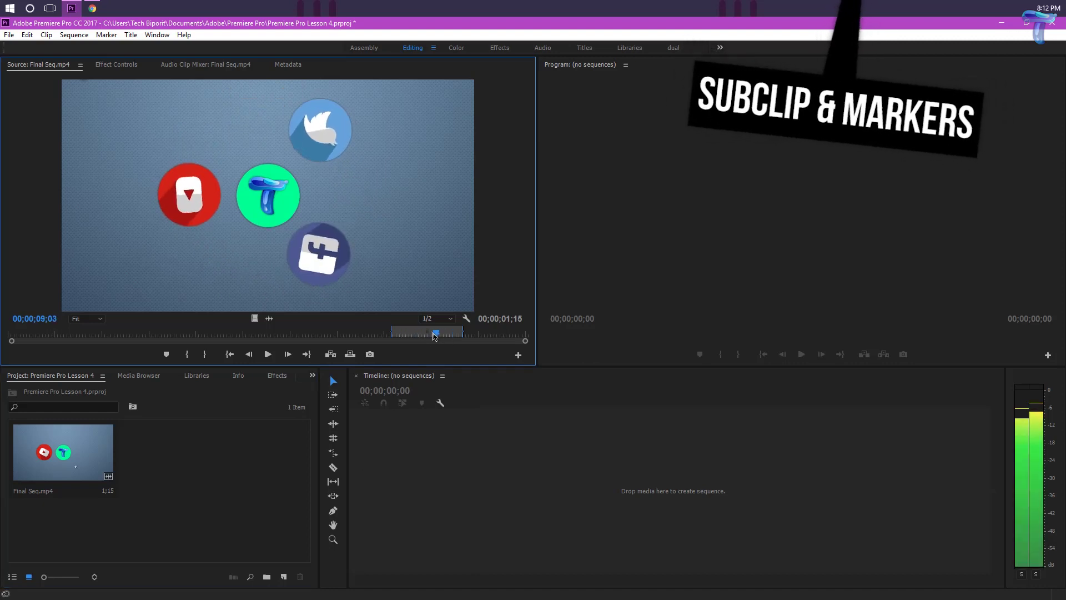
key(shift+i)
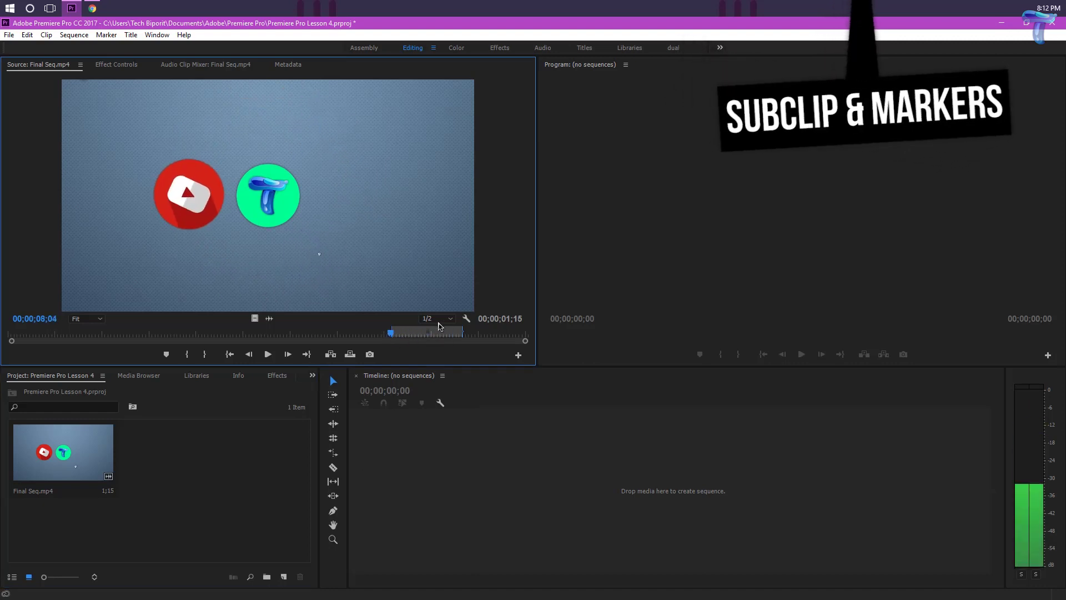
drag(438, 332, 350, 349)
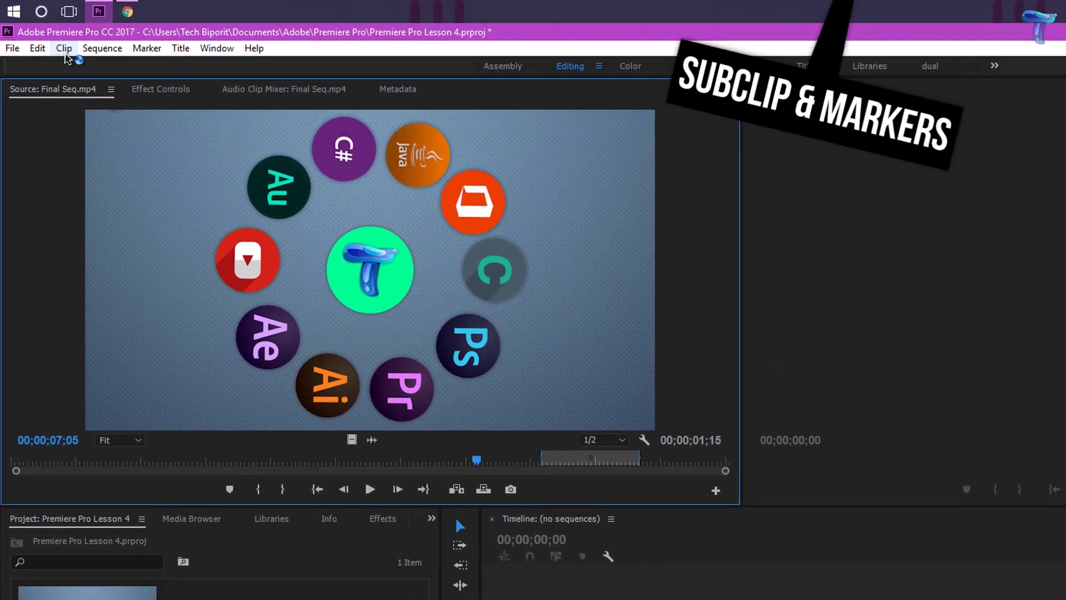
- Make a subclip named Final Seq 2 from the marked range
click(65, 49)
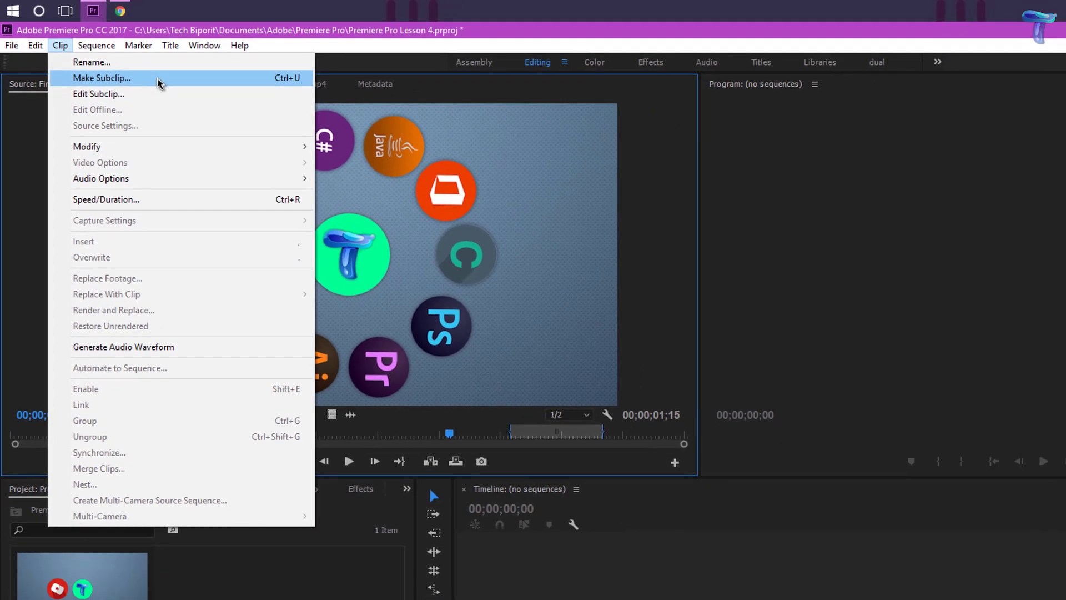
click(177, 88)
text(Final Seq.2)
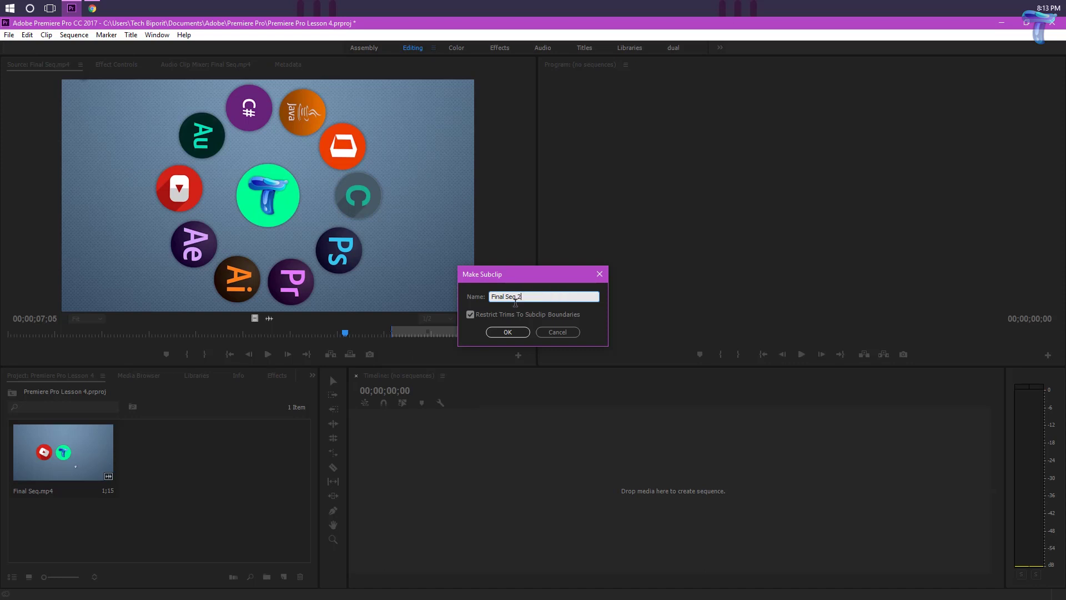
click(508, 332)
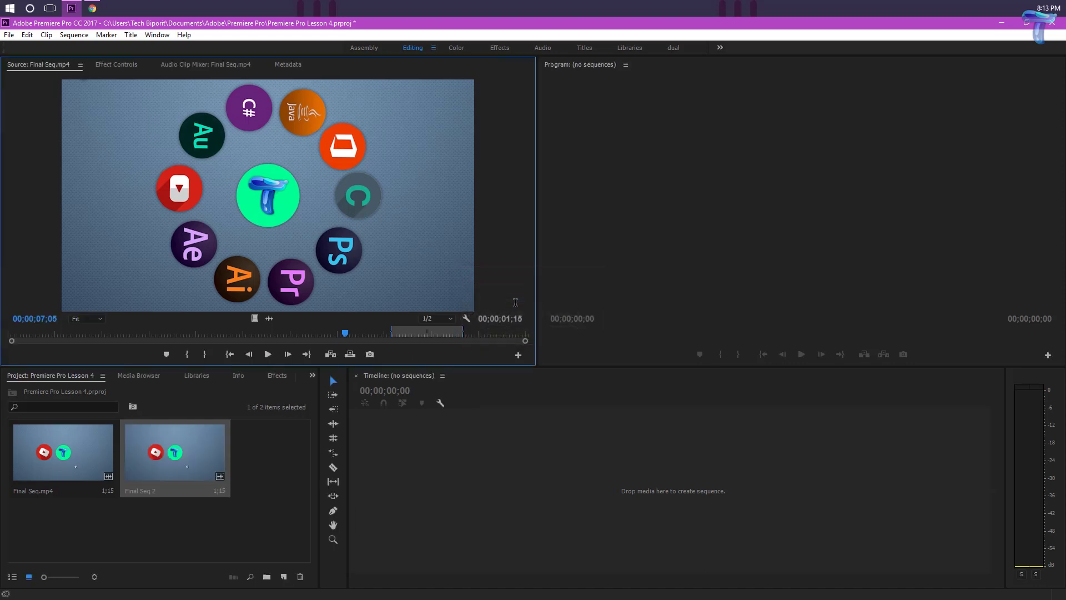
click(186, 533)
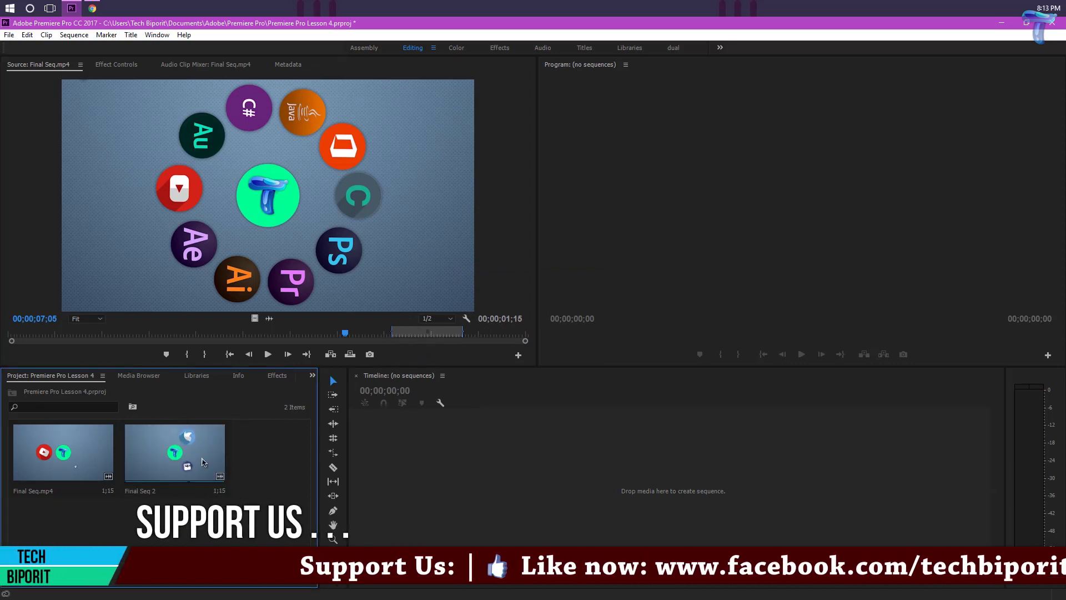
- Load Final Seq.mp4 into the Source Monitor
double_click(63, 453)
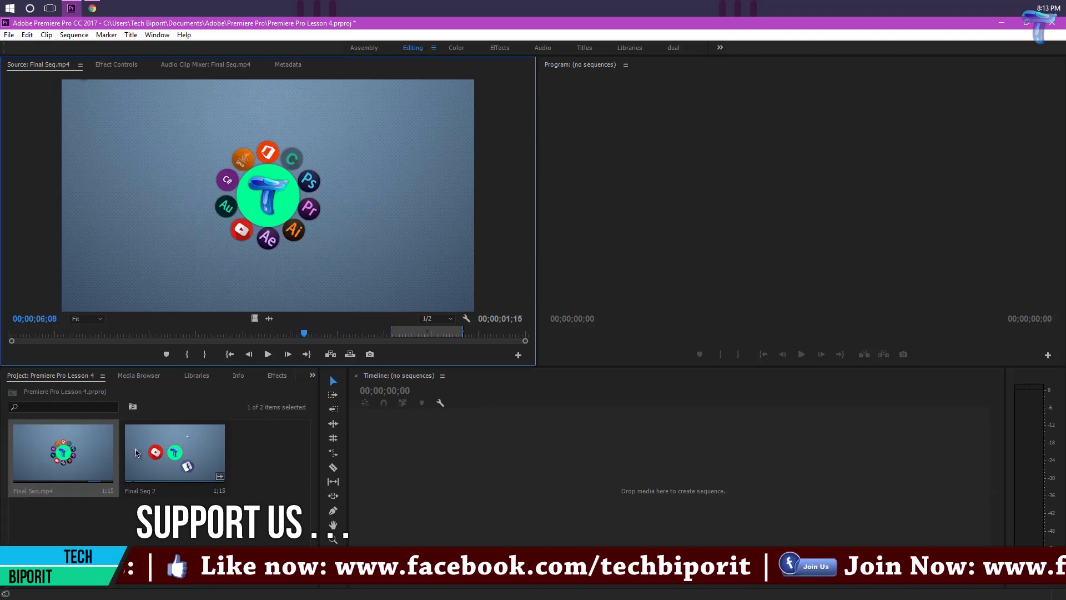
click(46, 34)
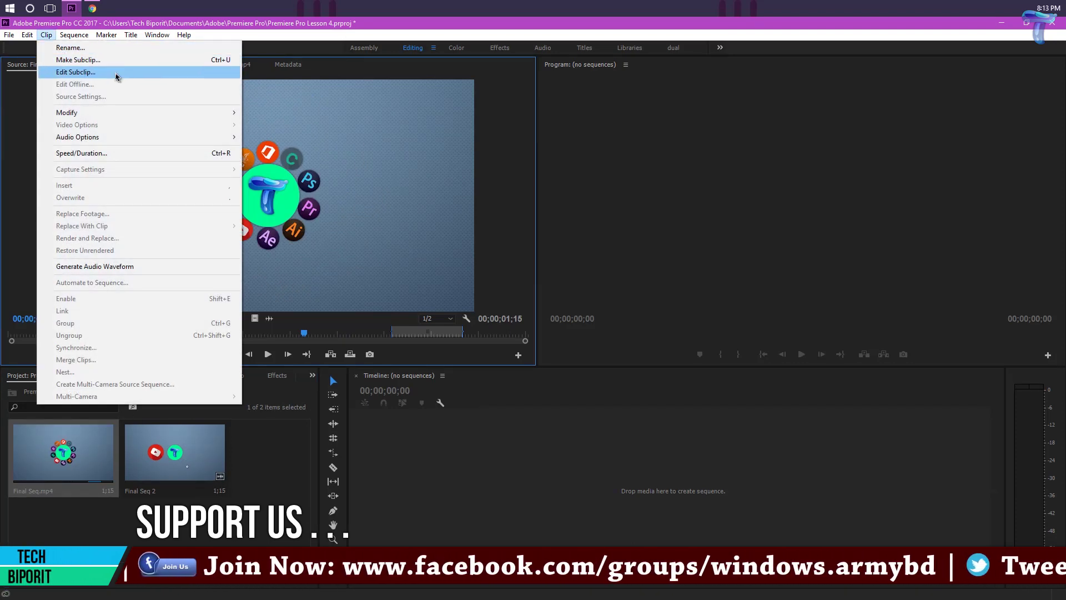
key(Escape)
- Edit the Final Seq 2 subclip so its end is 00;00;08;05
click(188, 427)
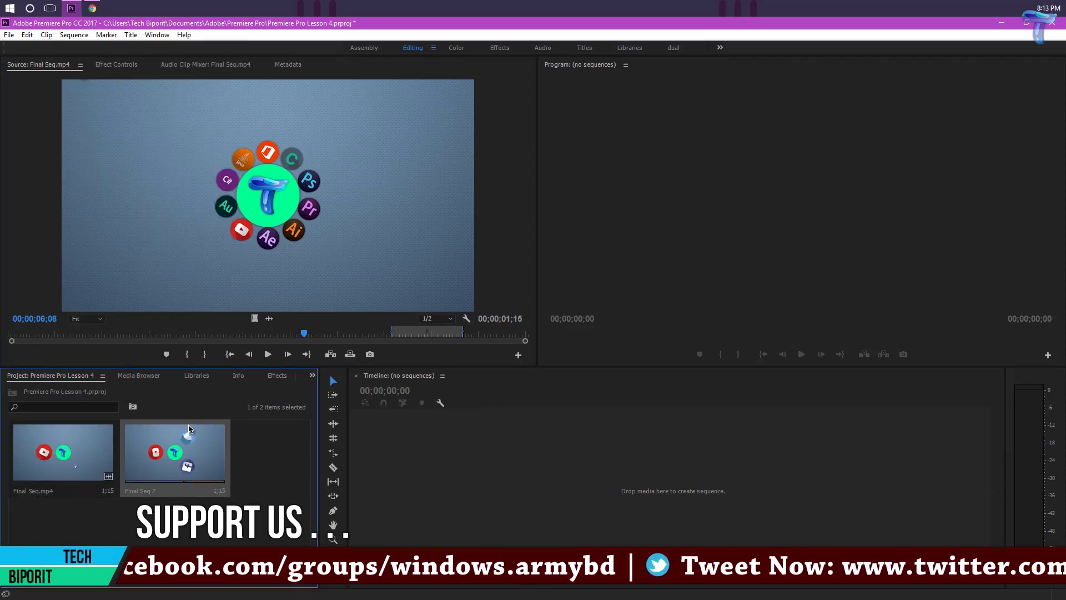
click(49, 35)
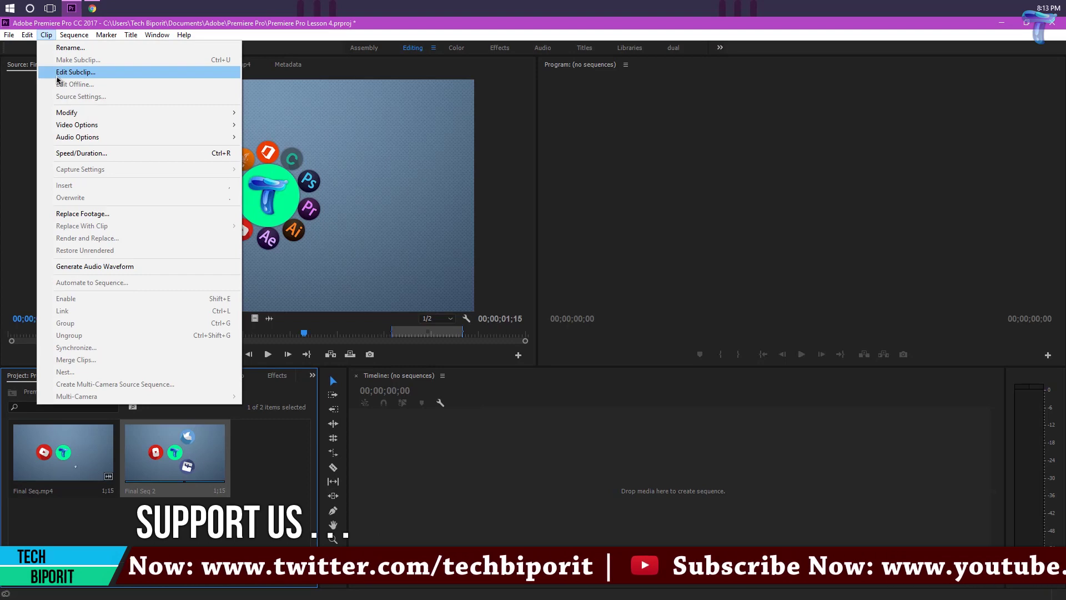
click(57, 73)
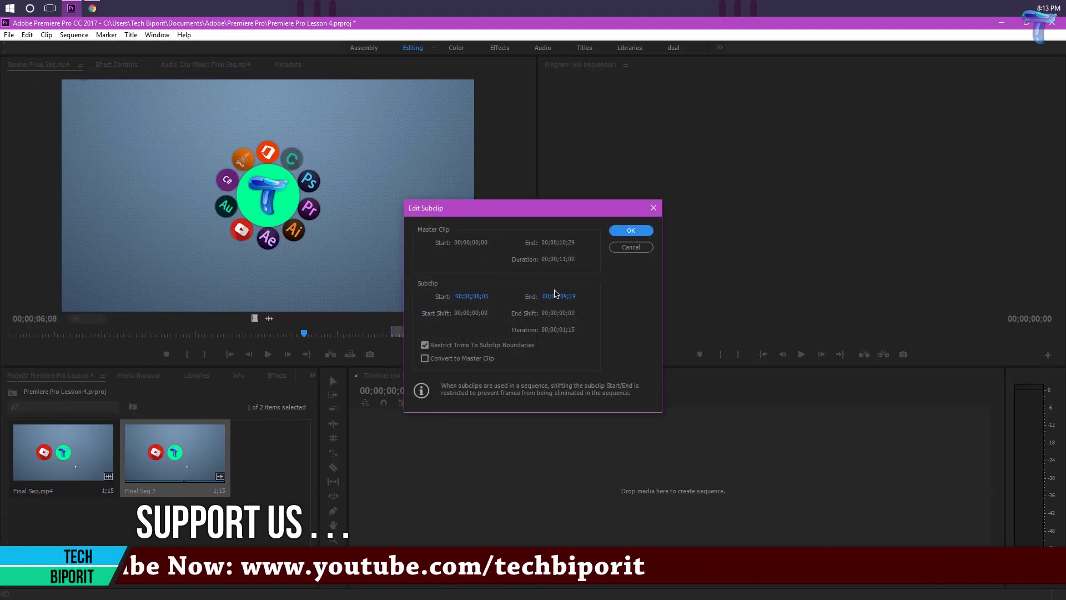
drag(570, 300, 525, 302)
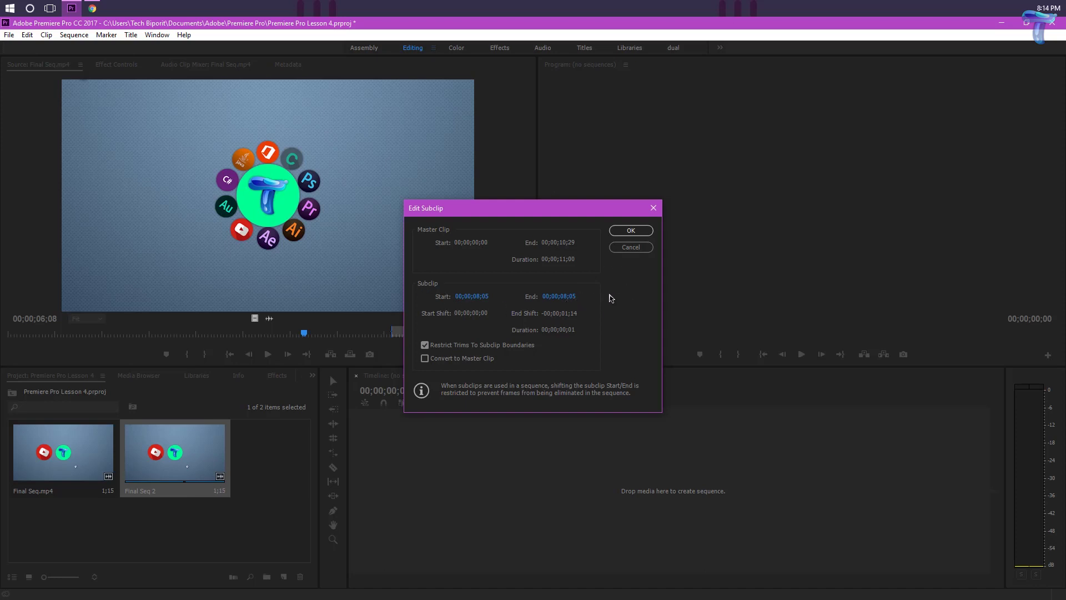
click(629, 232)
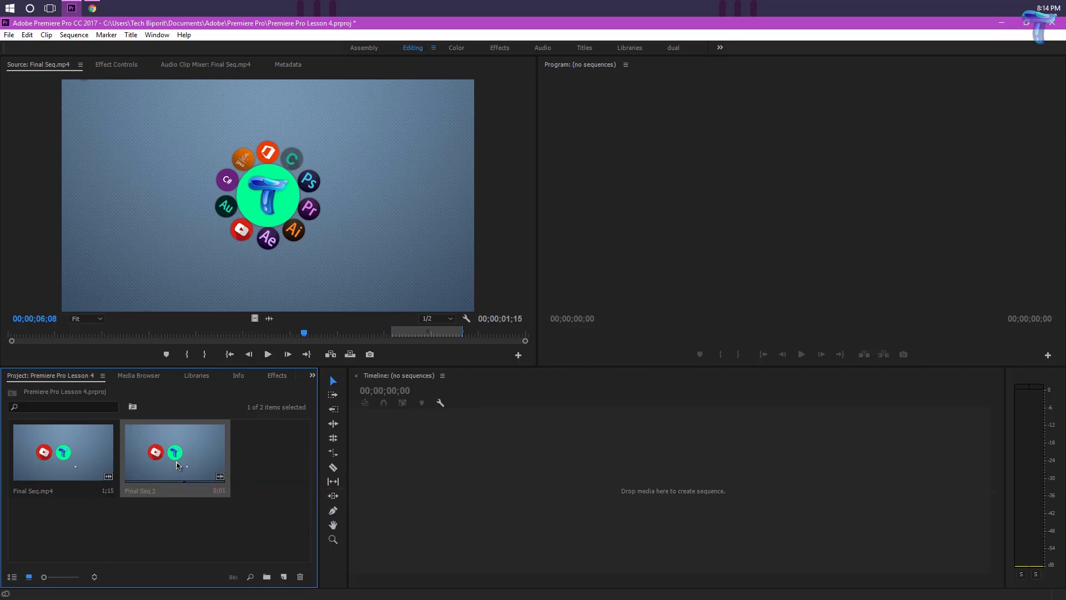
click(118, 472)
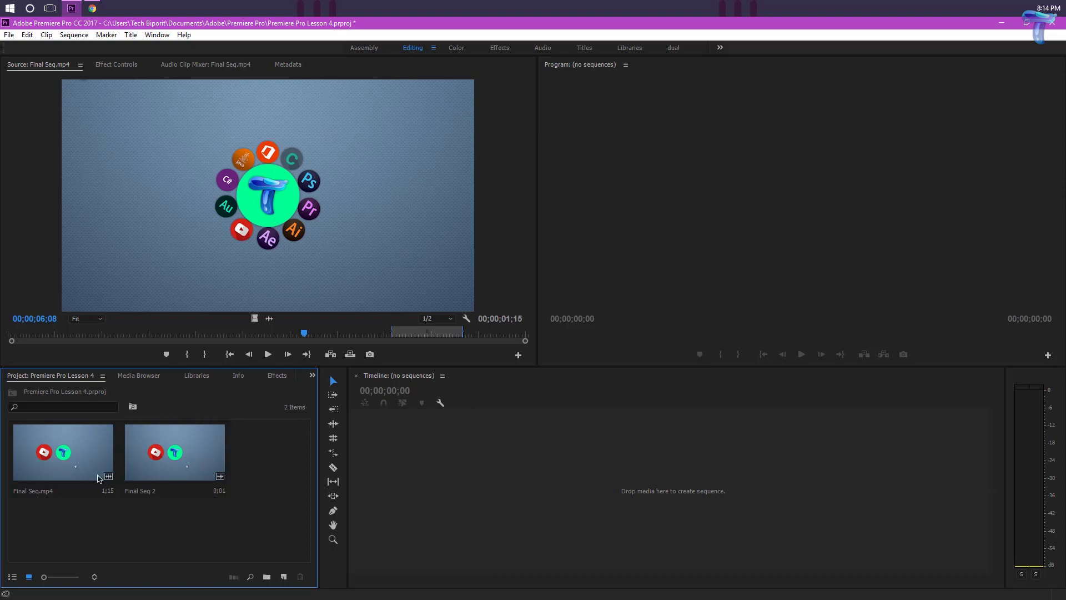
- Add a marker at 00;00;02;09, then open the marker at 00;00;03;13
drag(145, 333, 113, 335)
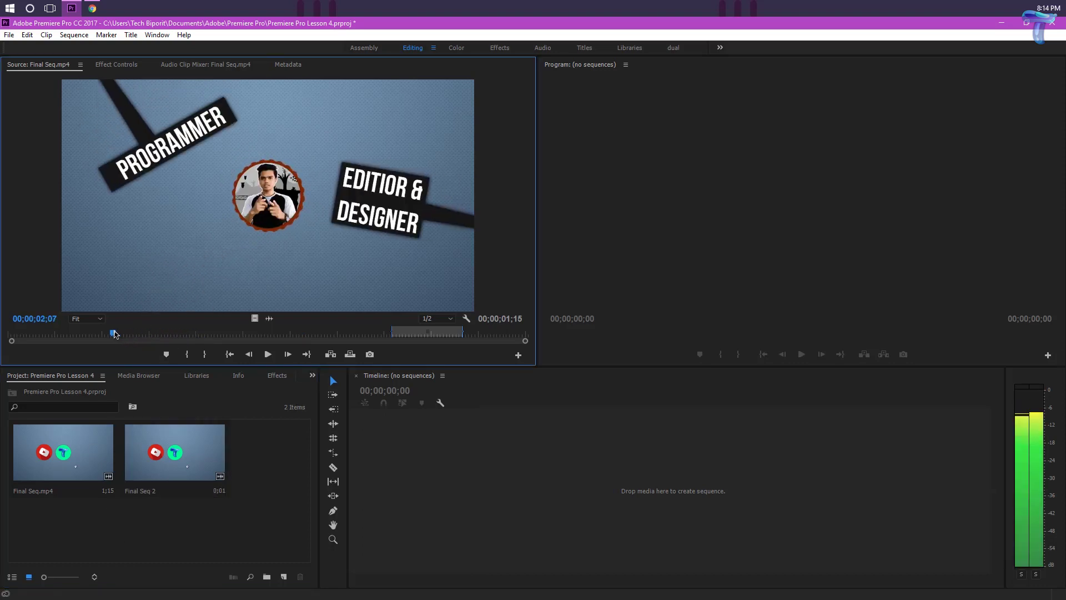
drag(112, 336, 115, 335)
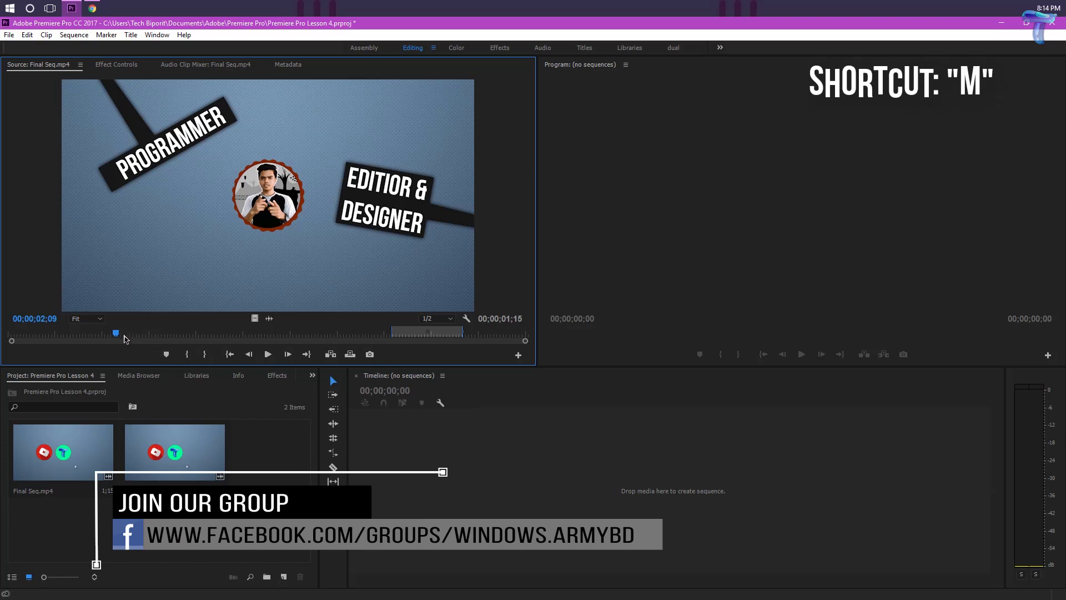
key(m)
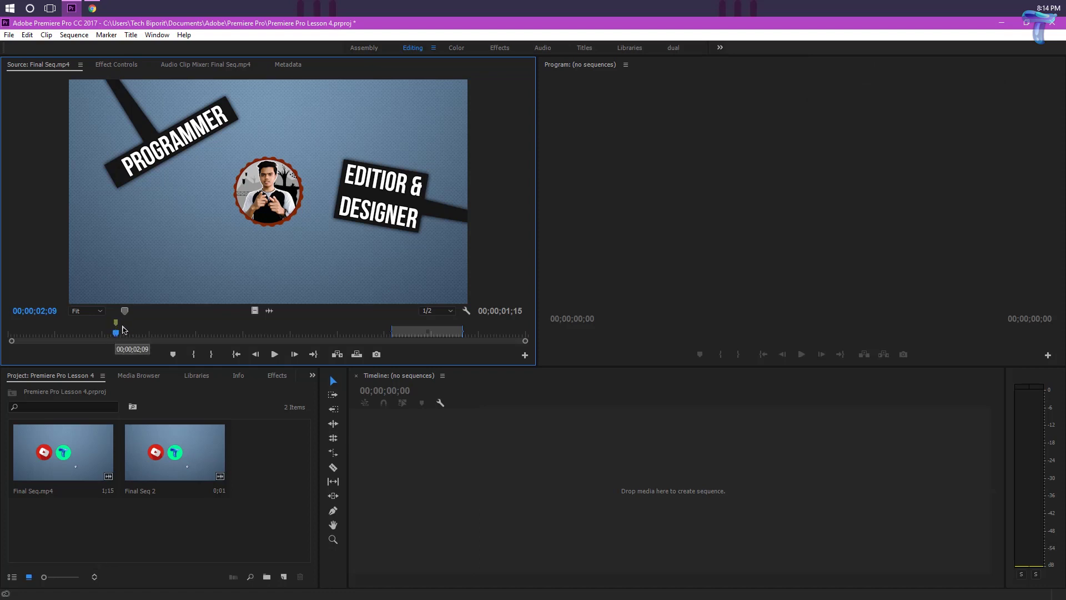
click(168, 334)
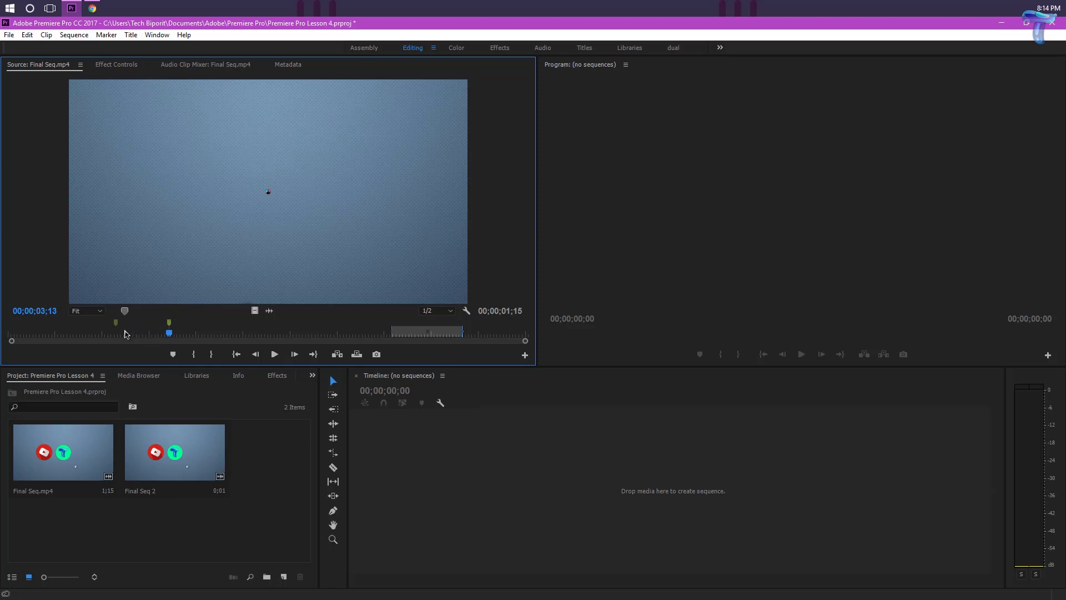
double_click(170, 324)
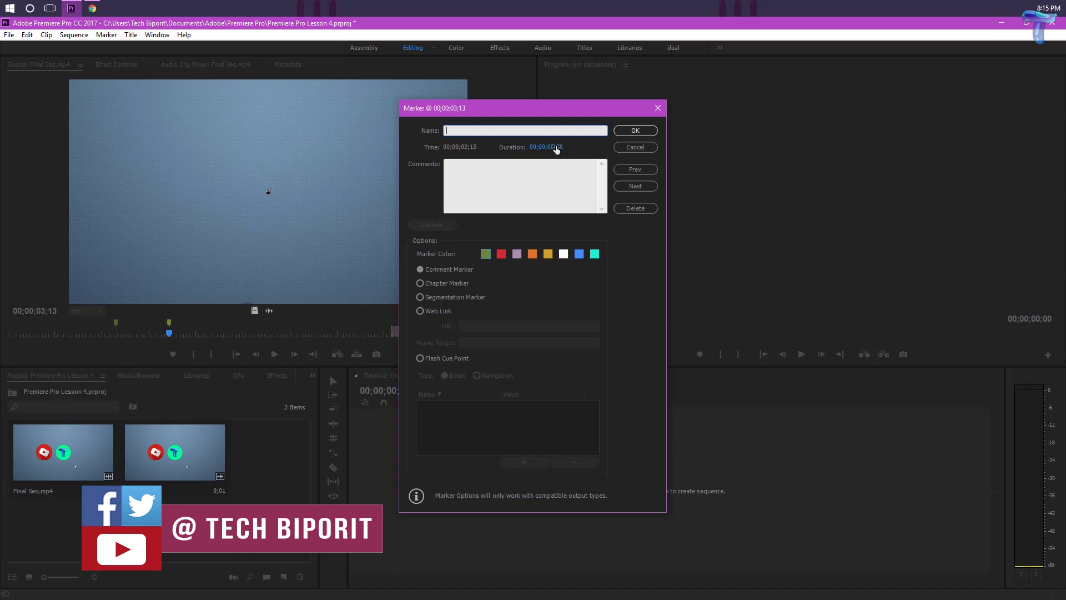
- Give the 00;00;03;13 marker duration 00;00;05;23 and comment 'Tech Biporit'
drag(558, 148, 594, 149)
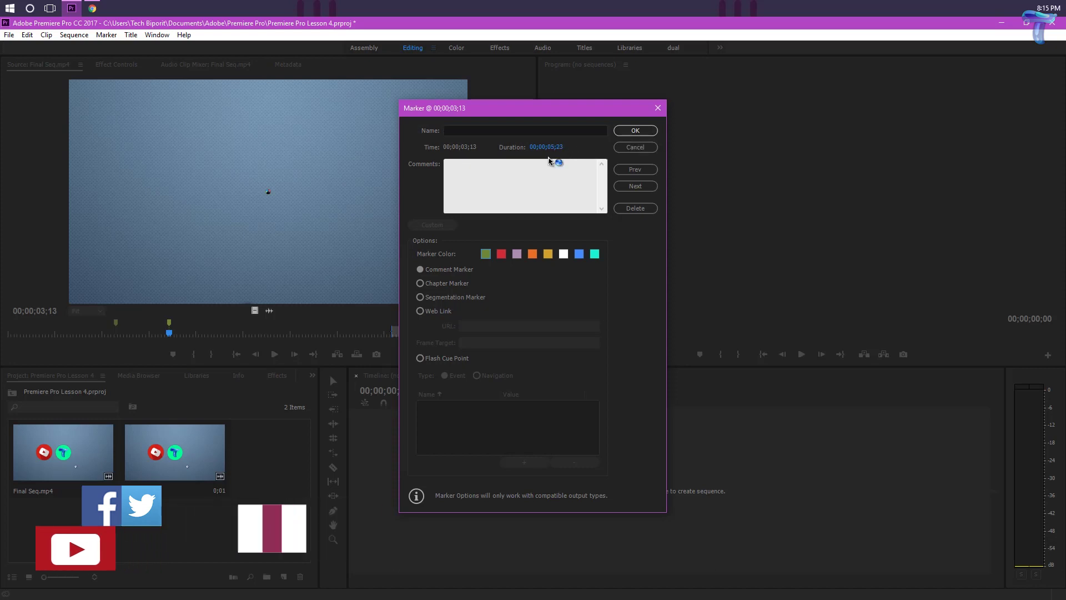
click(468, 171)
text(Tech Biporit)
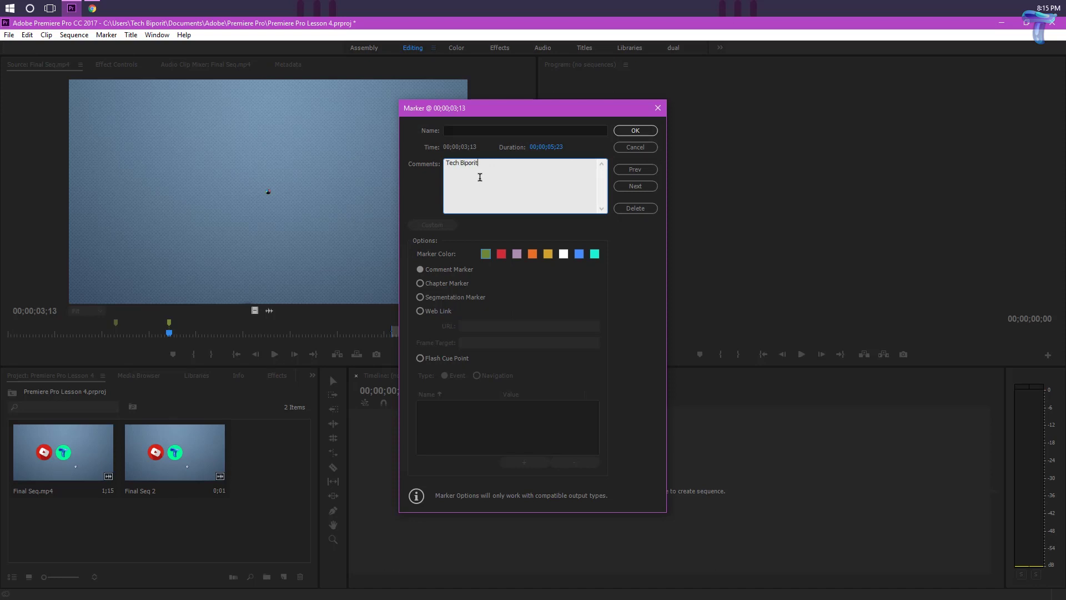
click(635, 131)
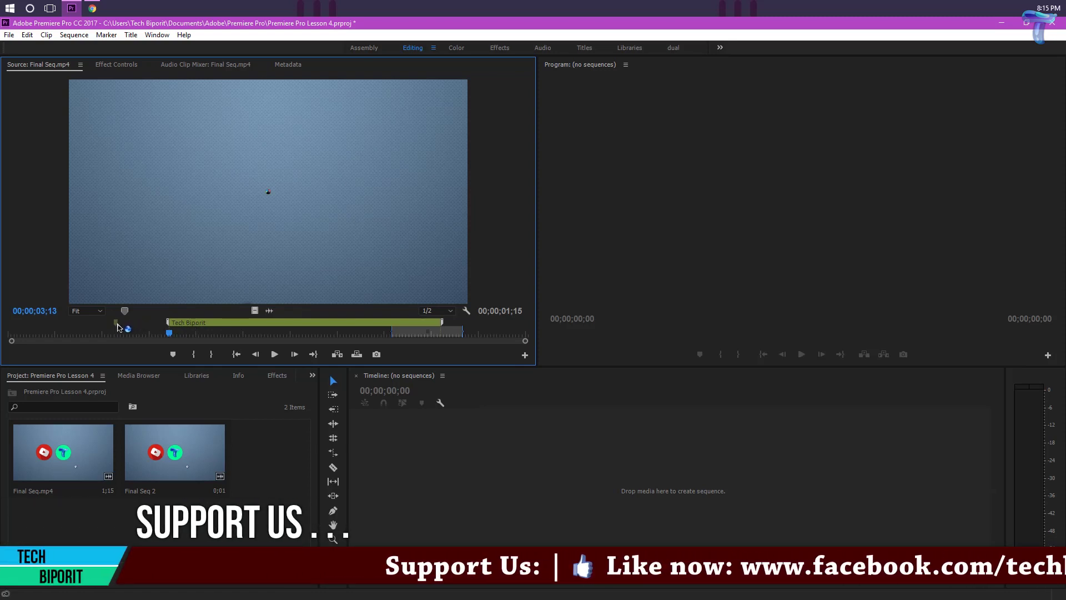
double_click(119, 326)
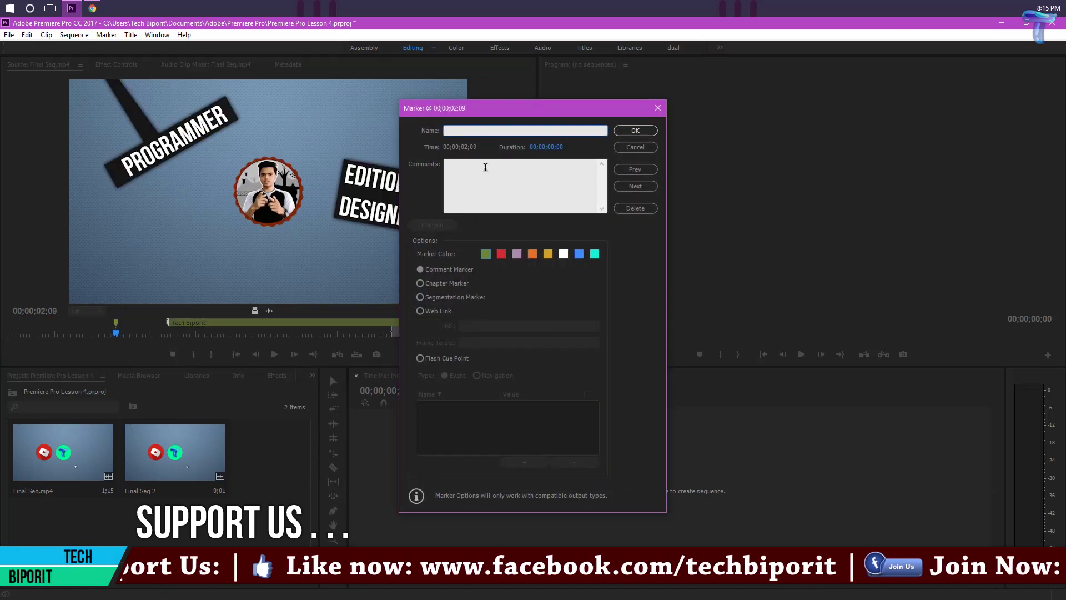
- Comment the 00;00;02;09 marker 'Tech Biporit', leaving it a Comment Marker
click(482, 171)
text(Tech Biporit)
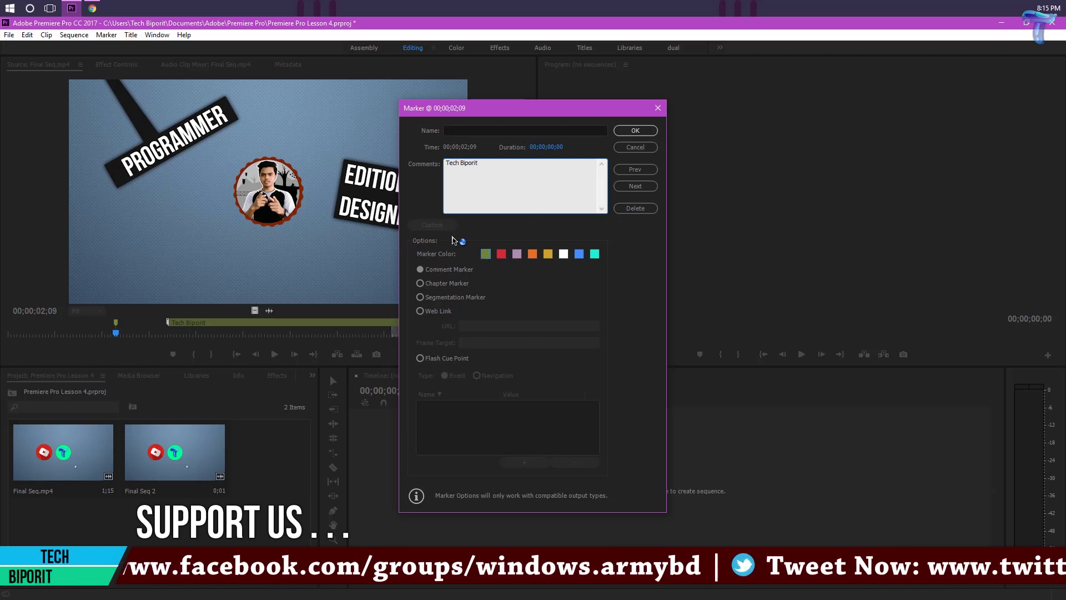
click(532, 256)
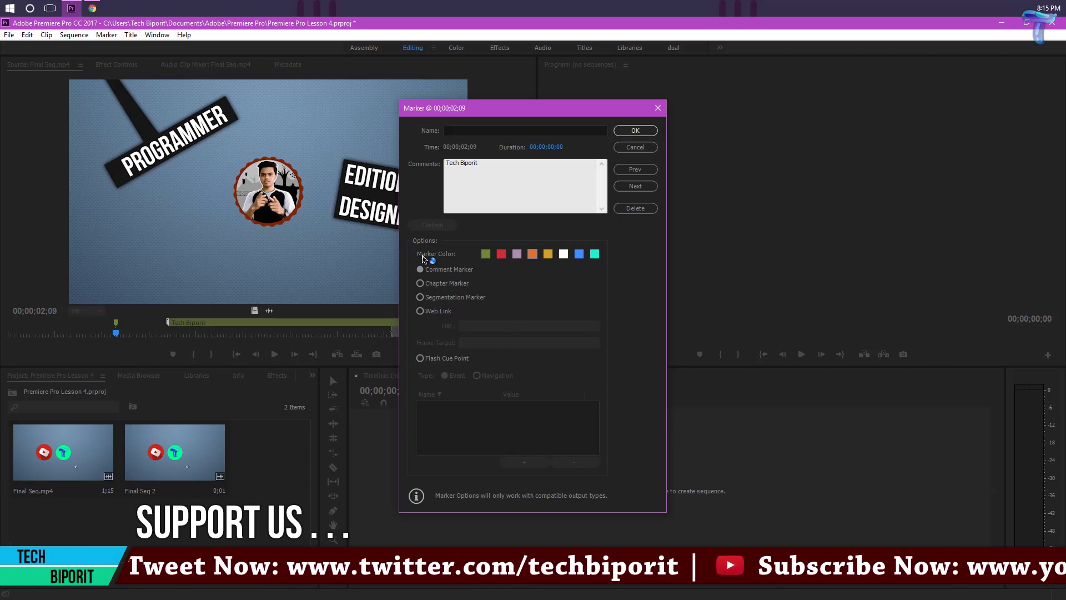
click(420, 283)
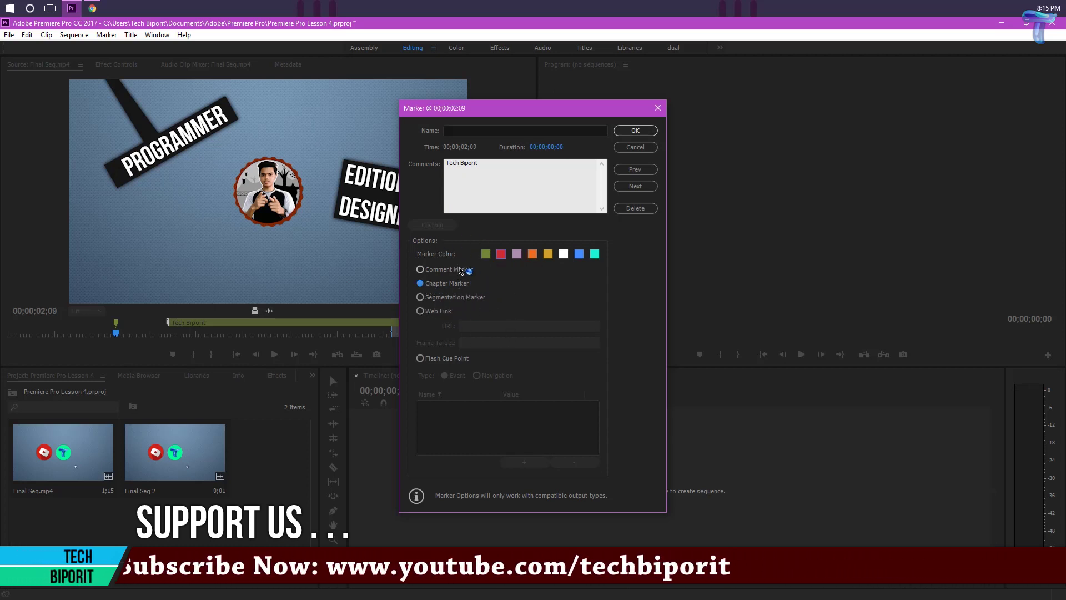
click(459, 270)
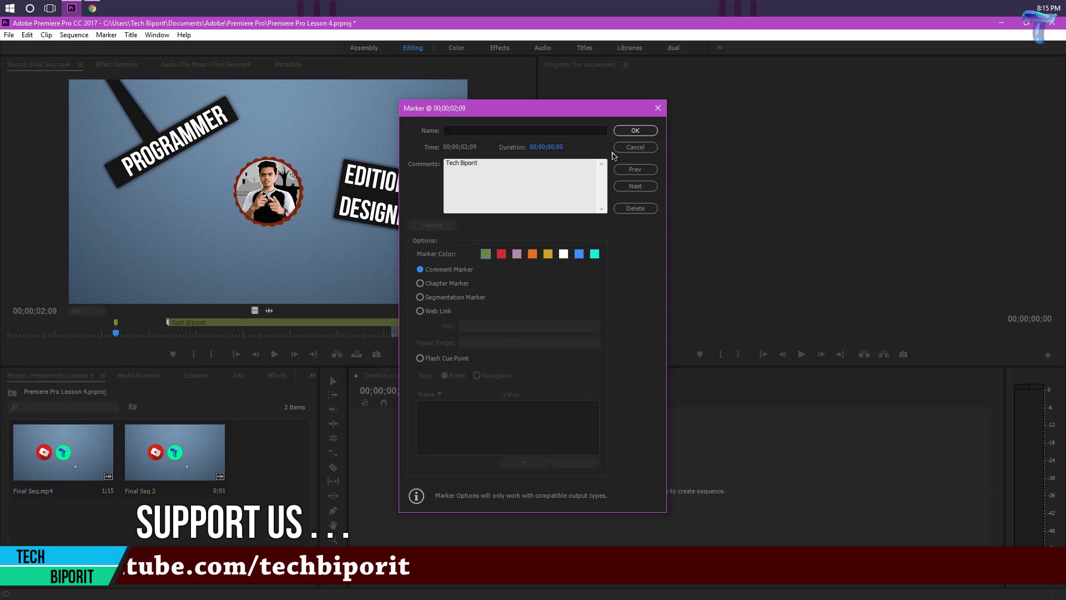
click(627, 131)
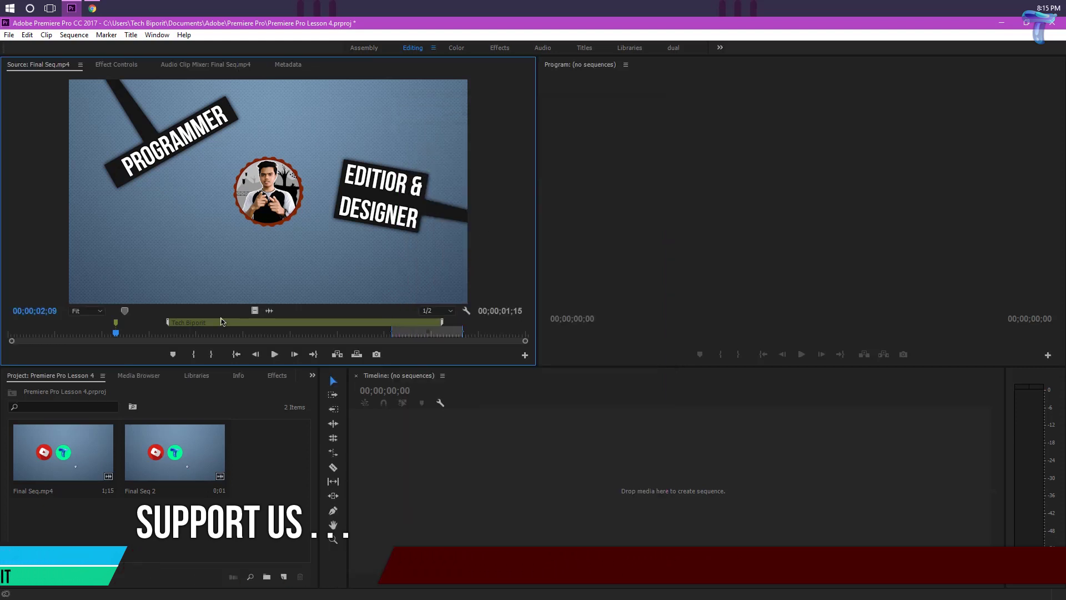
mouse_move(116, 328)
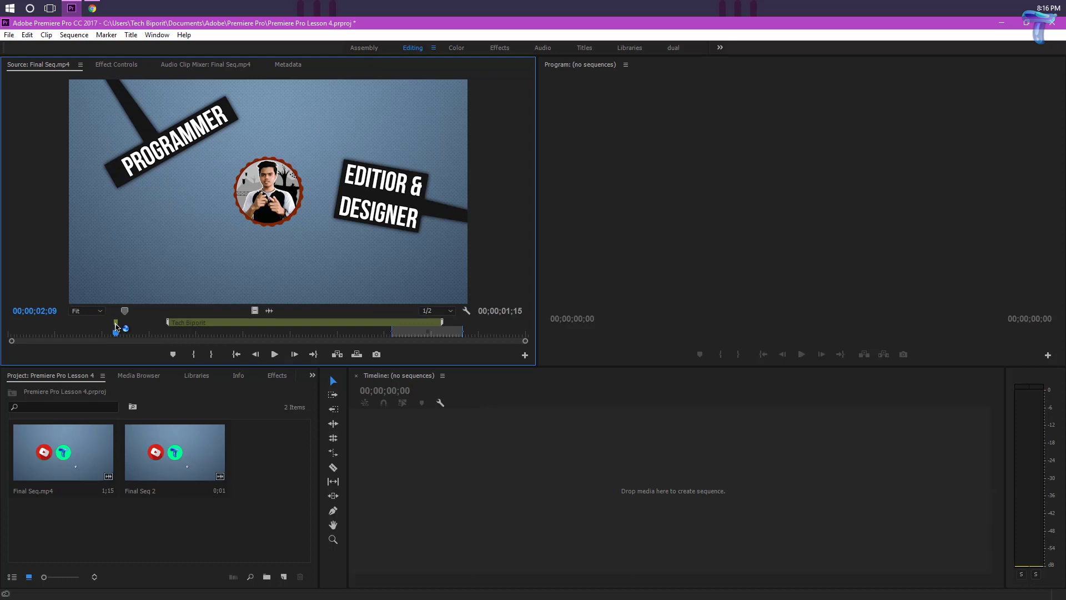
- Clear all markers on Final Seq.mp4 and add a fresh marker at 00;00;02;09
click(107, 35)
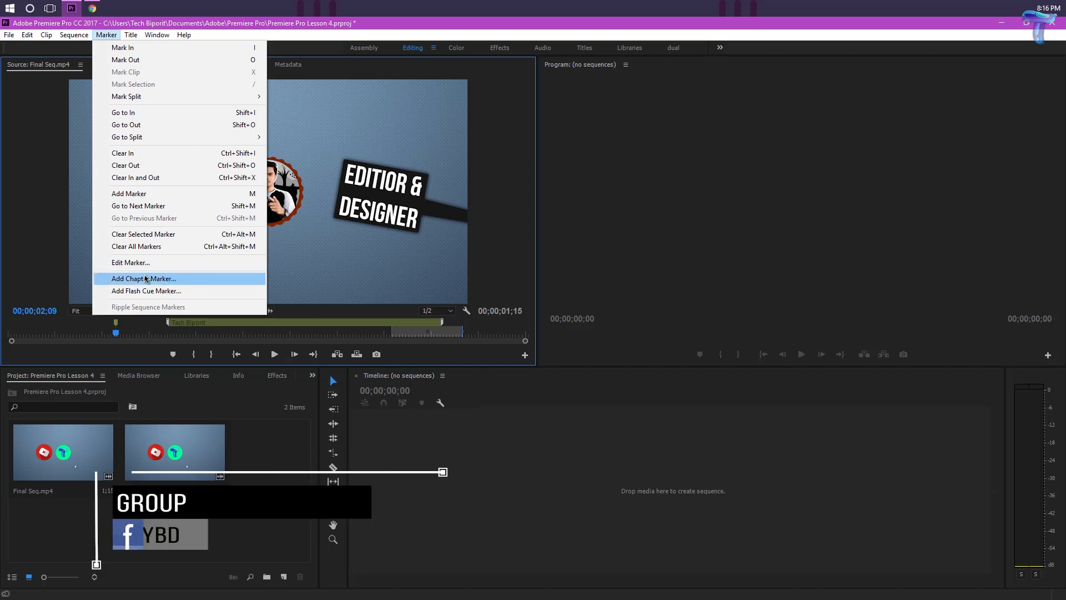
click(173, 248)
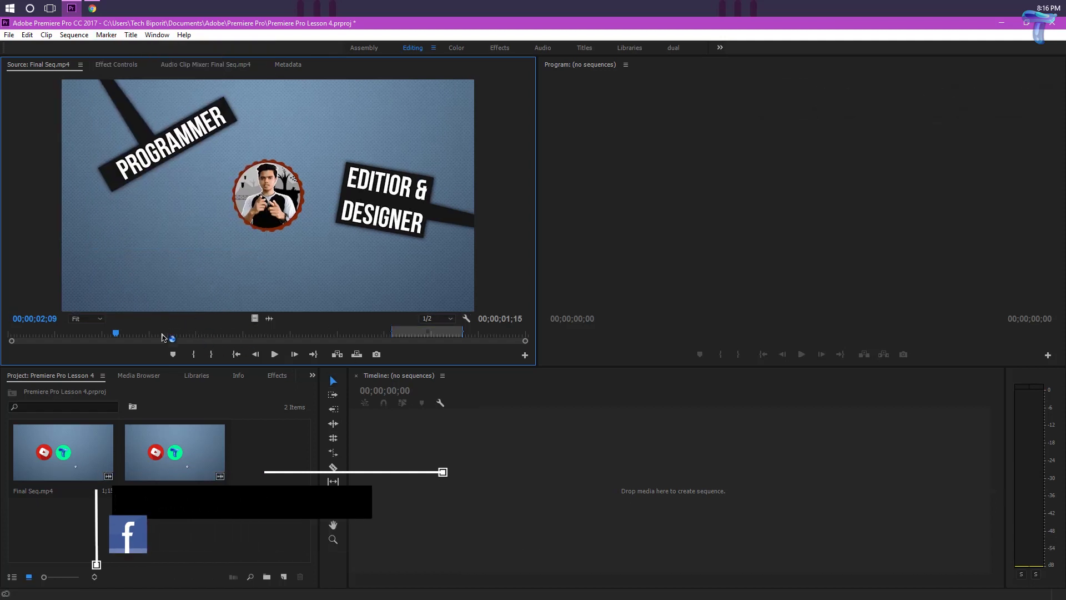
key(m)
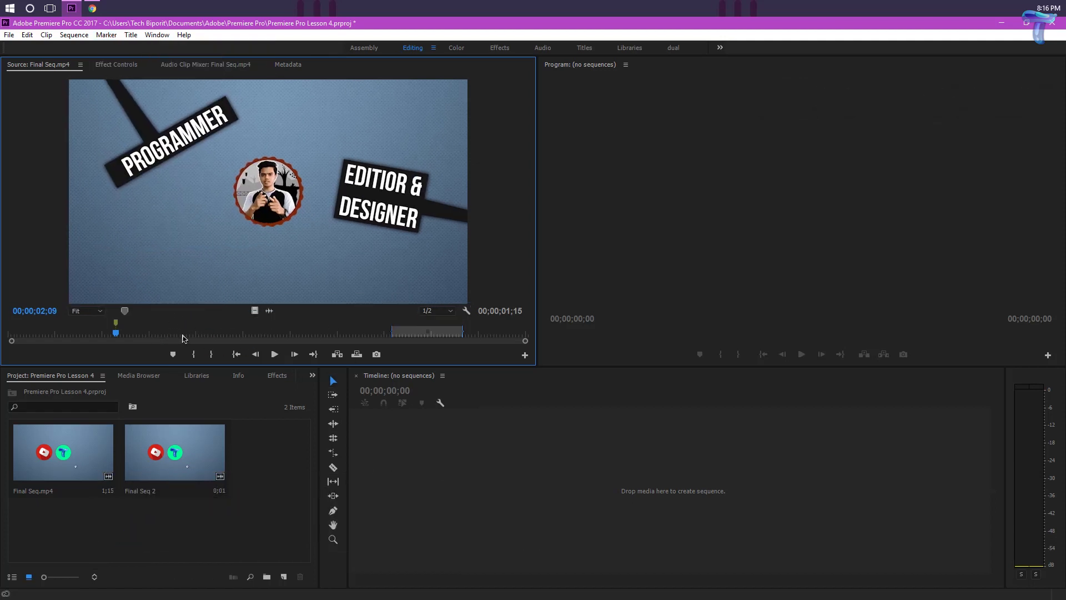
click(204, 336)
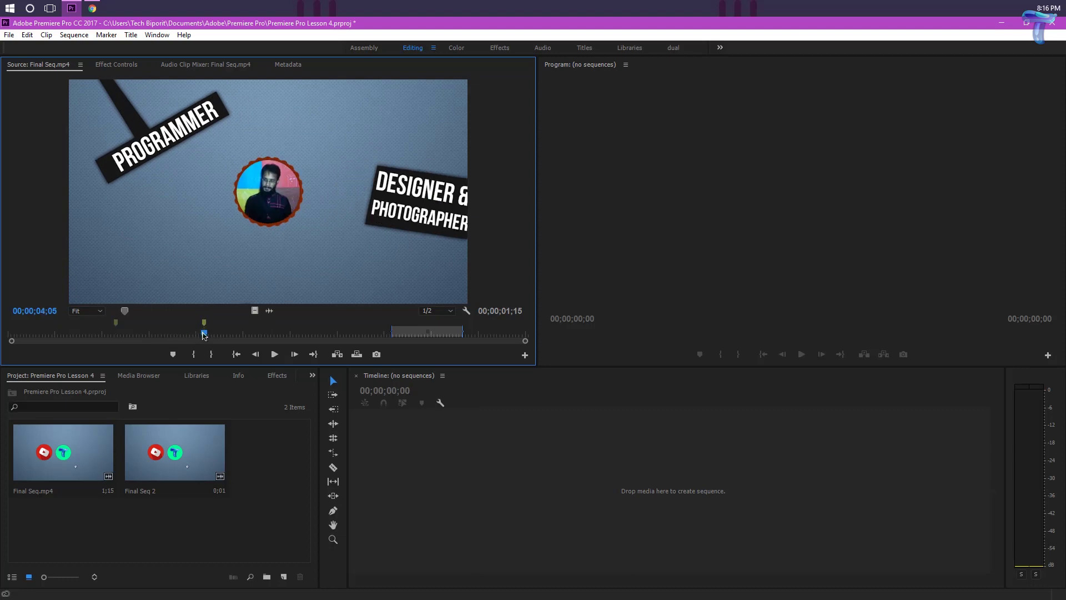
- Jump to the next and previous markers using the Marker menu
drag(204, 336, 118, 336)
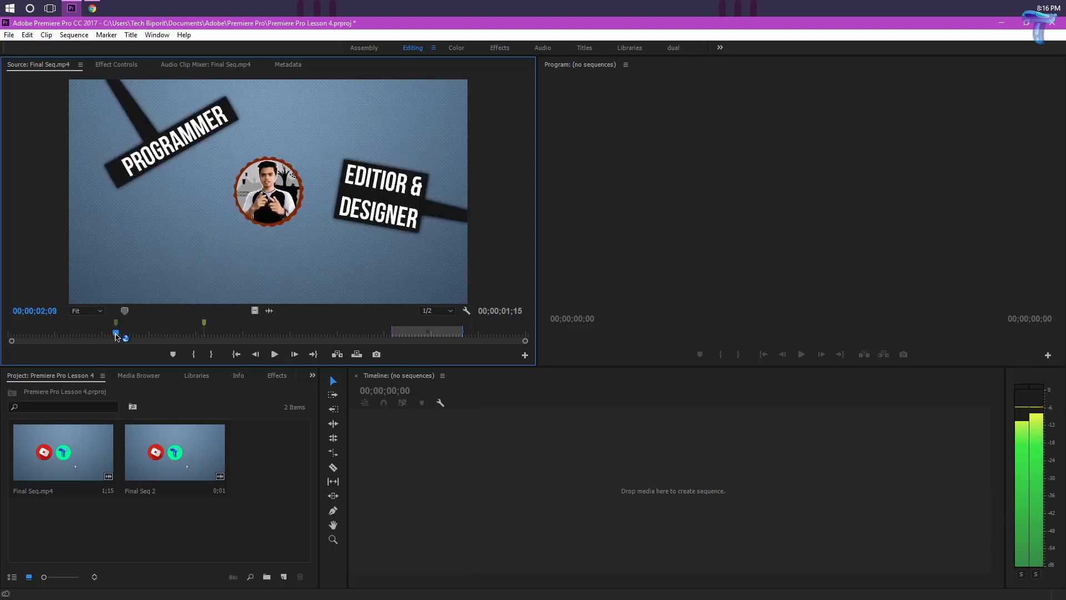
click(107, 35)
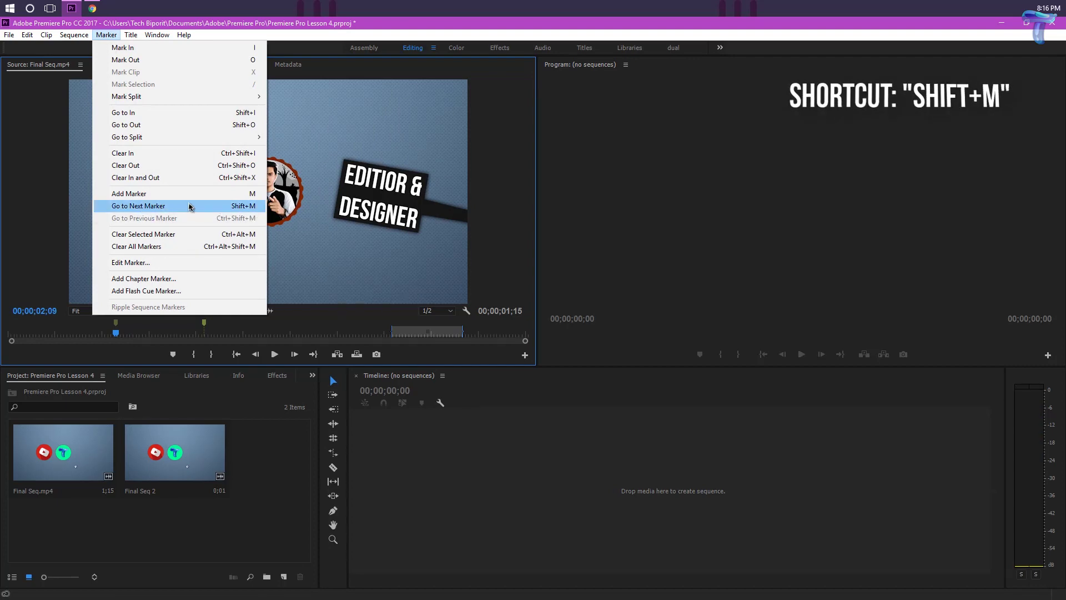
click(187, 207)
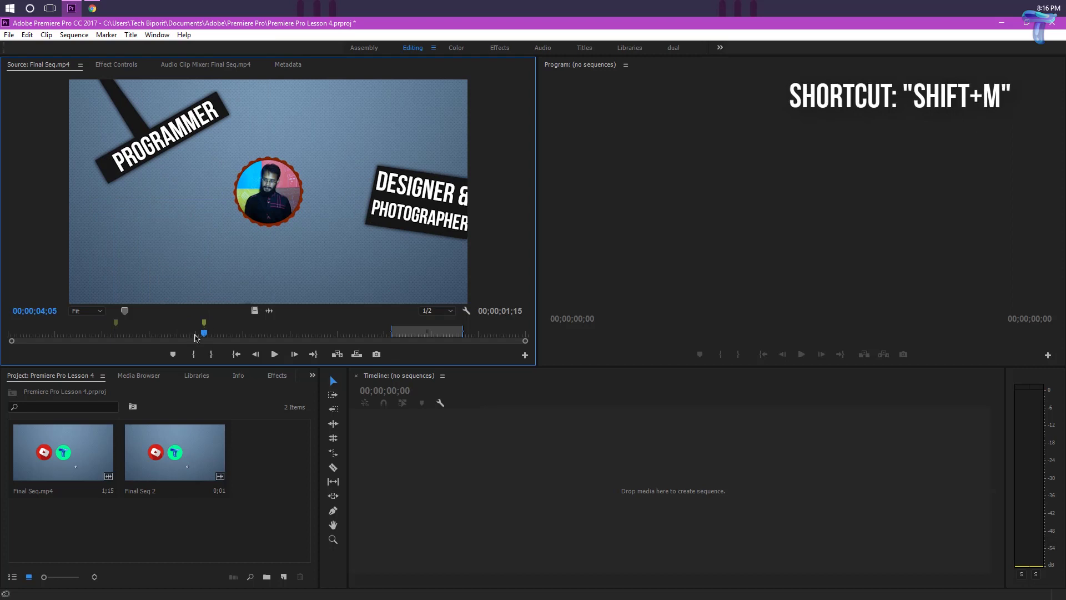
click(106, 35)
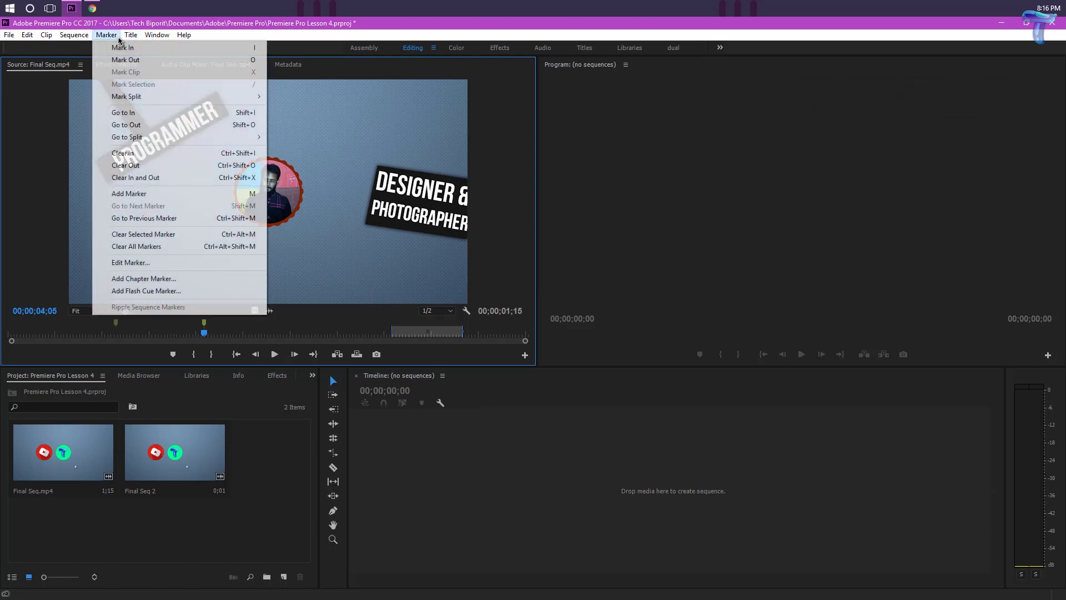
click(195, 218)
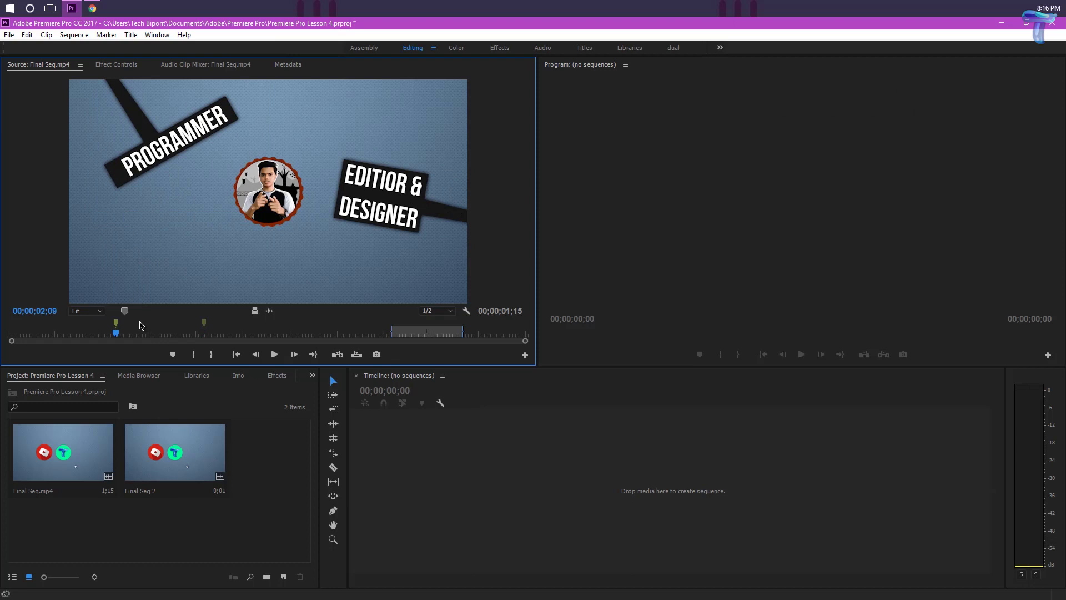
- Step through markers with Shift+M and Ctrl+Shift+M, then clear all markers
key(shift+m)
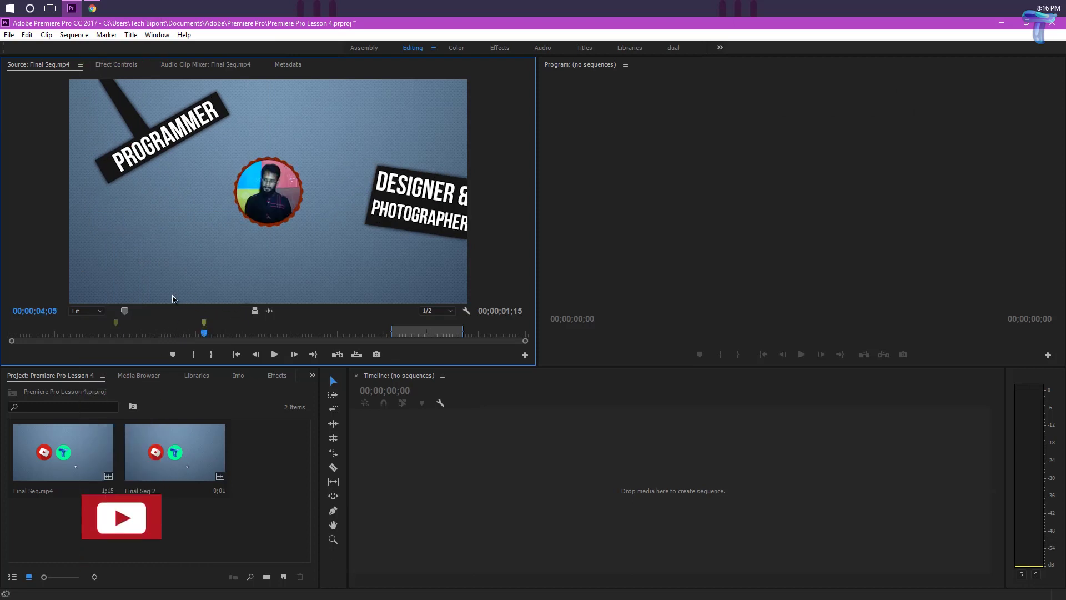
key(ctrl+shift+m)
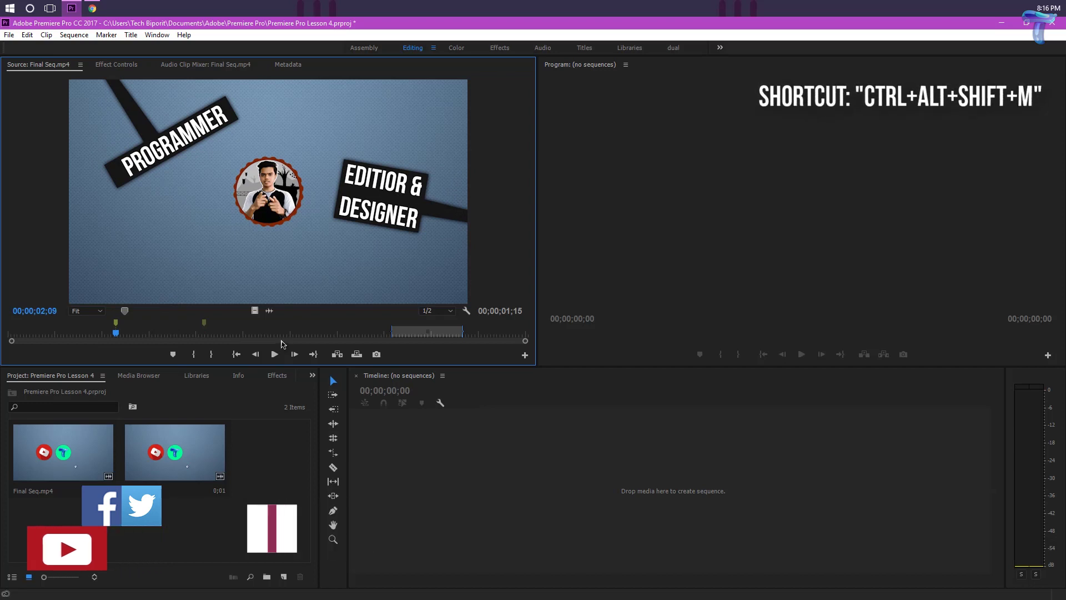
key(ctrl+alt+shift+m)
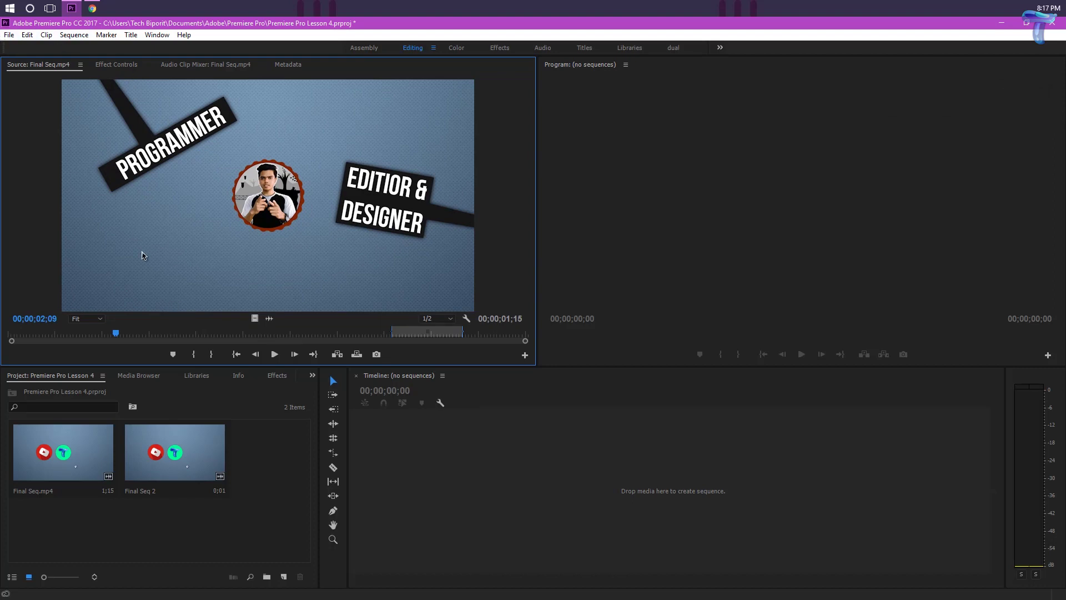
- Add a marker at 00;00;02;09 and view its settings without changes
click(172, 357)
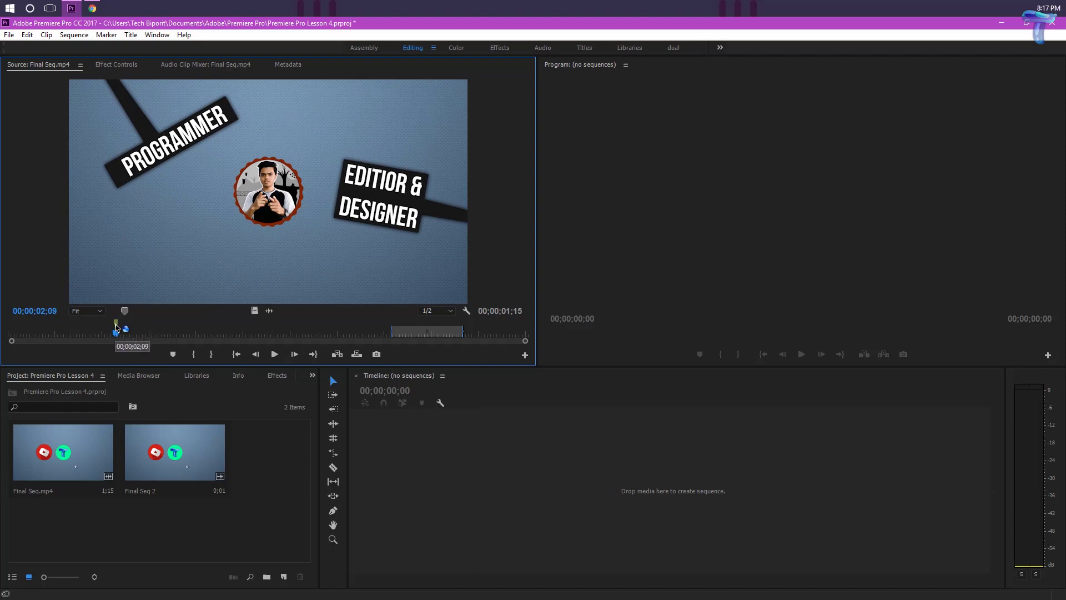
double_click(116, 327)
click(647, 154)
- Review the marker through Marker > Edit Marker and cancel
click(106, 35)
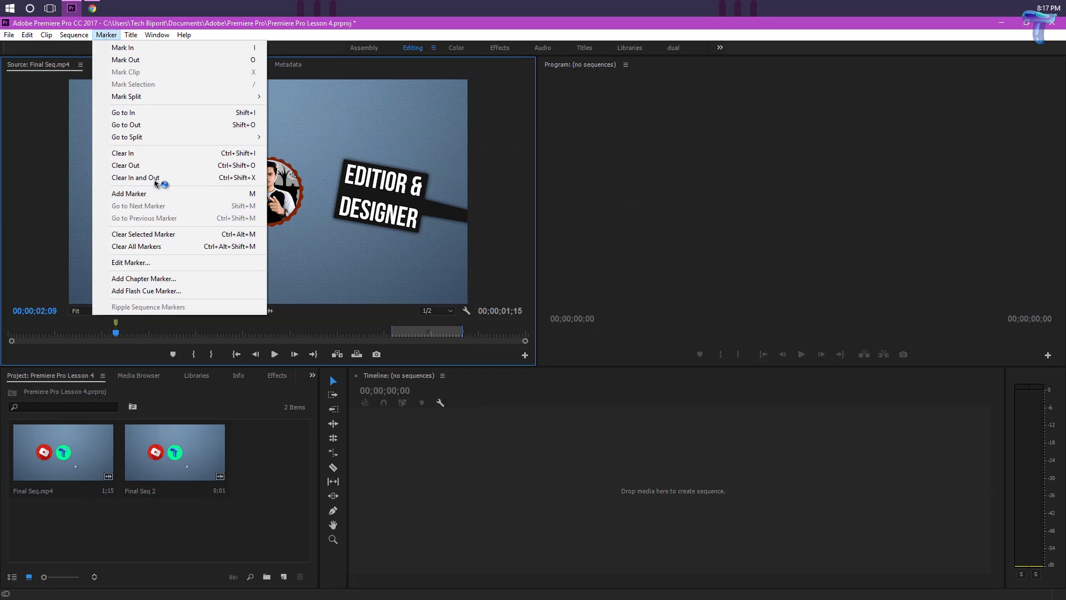
click(163, 265)
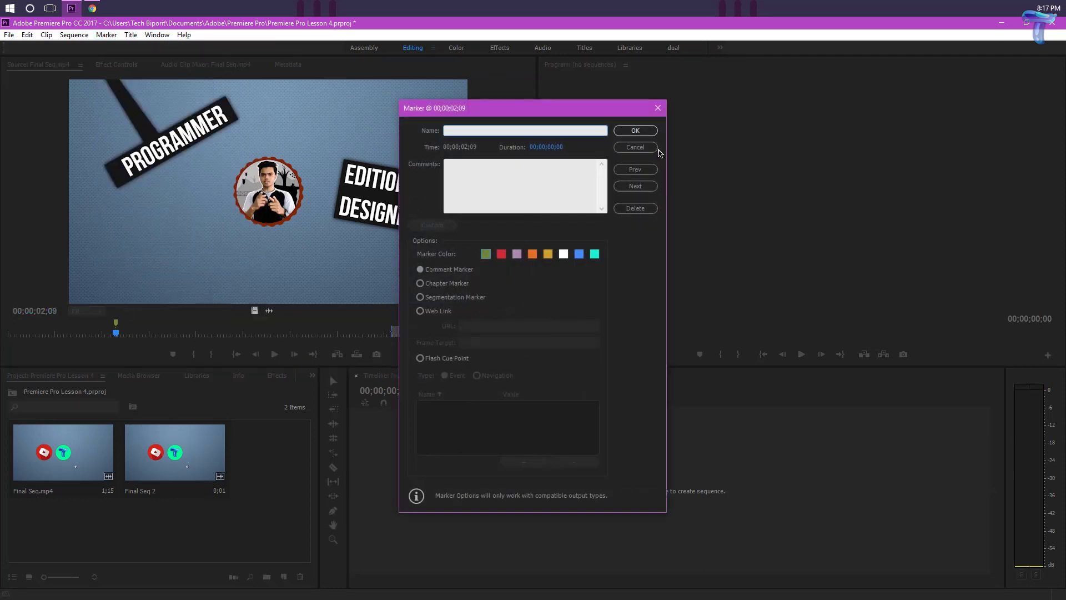
click(644, 149)
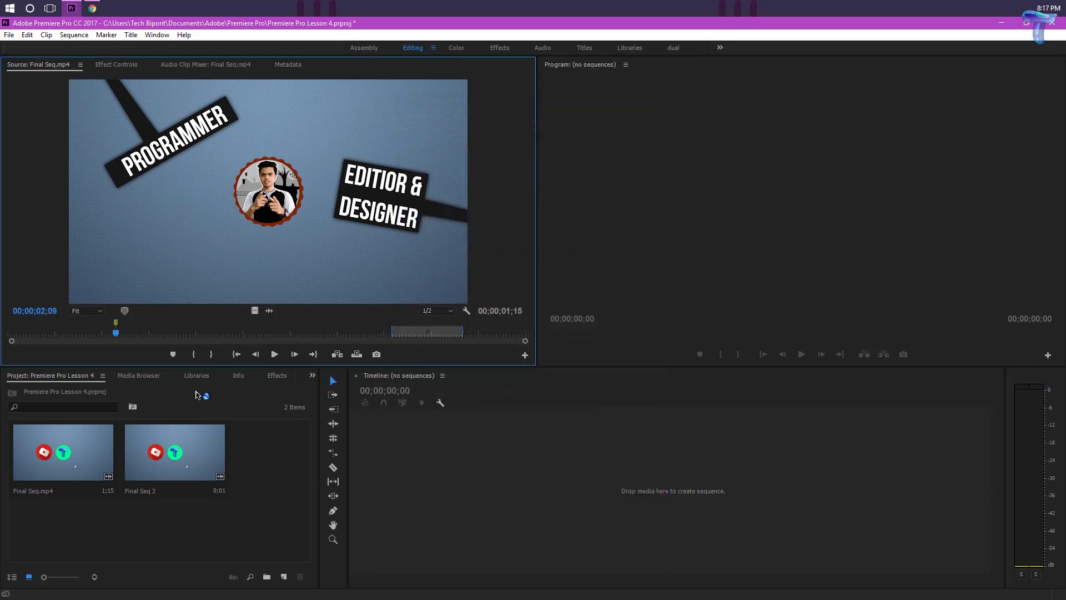
click(313, 379)
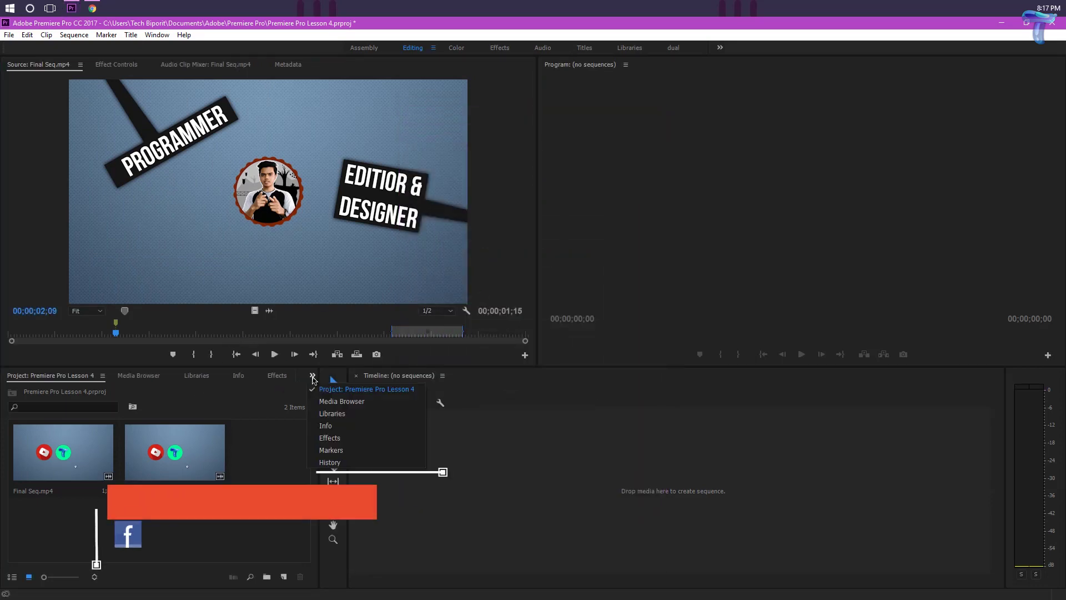
- Show the Markers panel from the panel overflow list and browse the Window menu
click(332, 456)
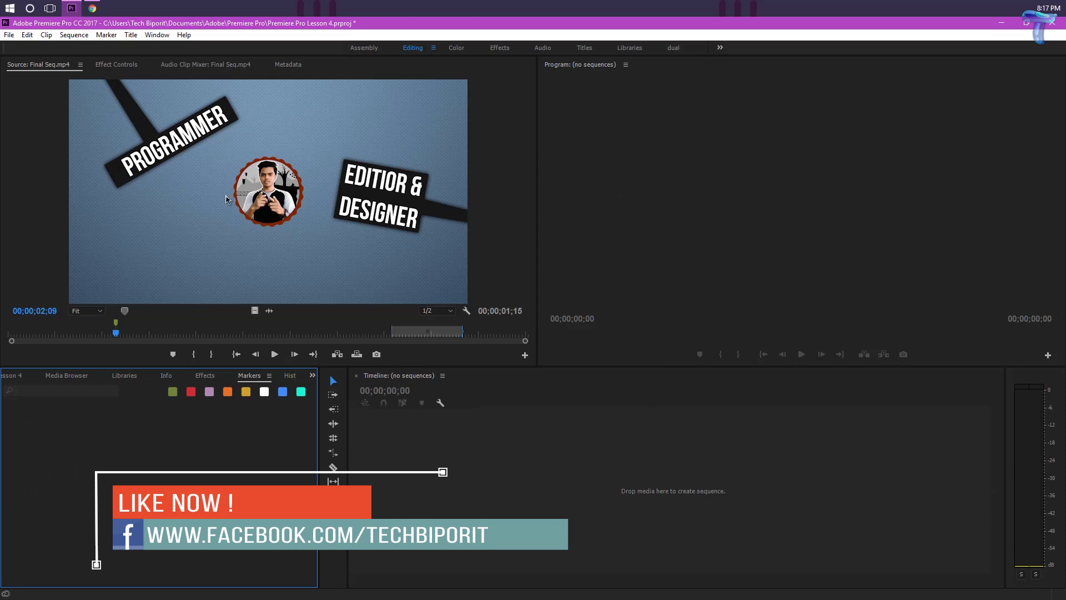
click(158, 35)
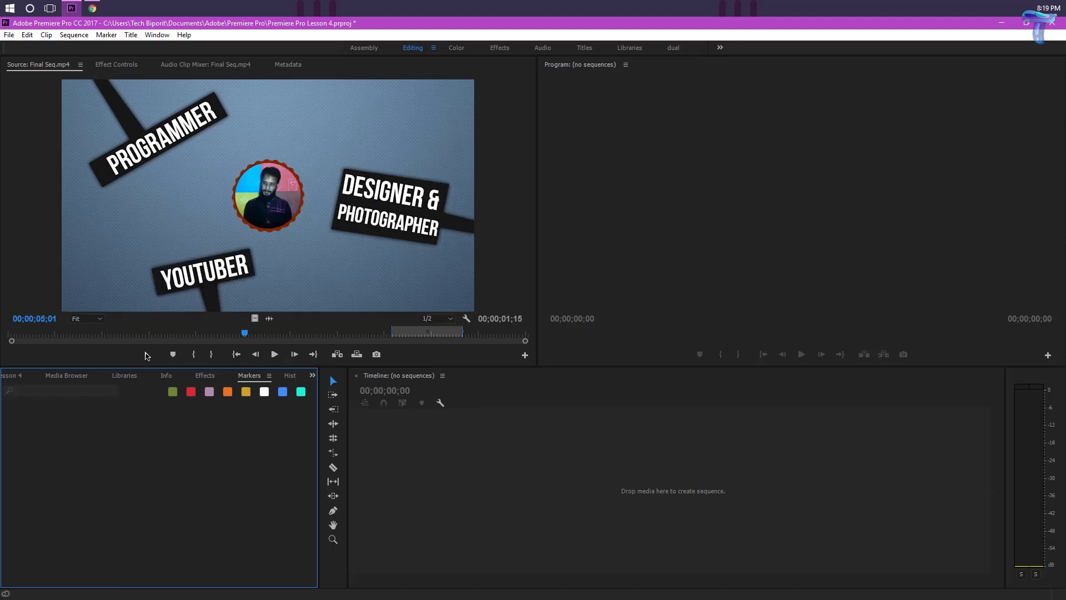
click(128, 337)
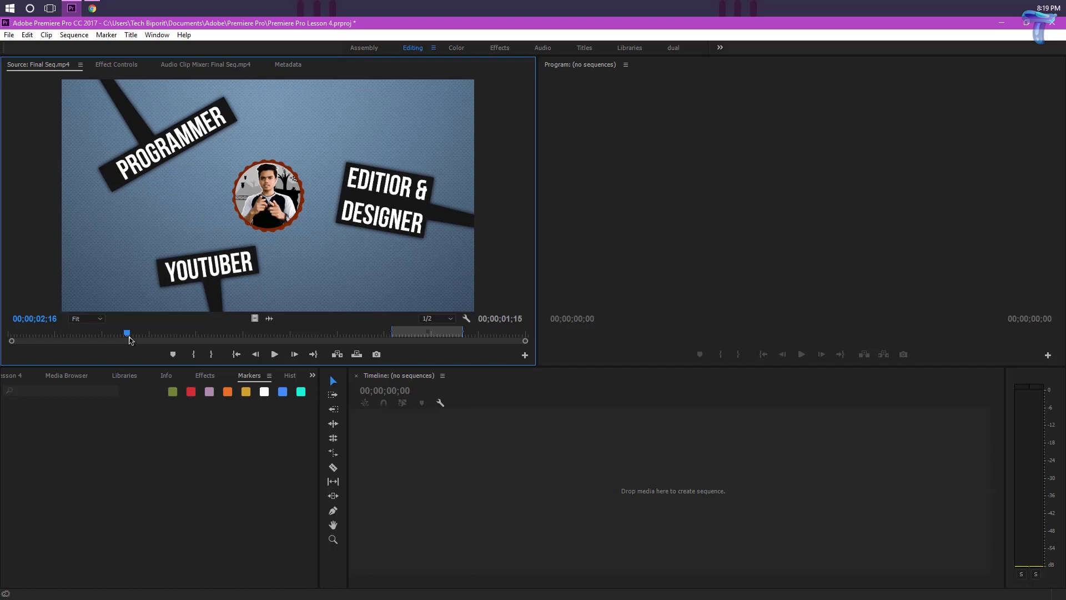
- Add markers at 00;00;02;16 and 00;00;03;26 on Final Seq.mp4
key(m)
click(189, 335)
key(m)
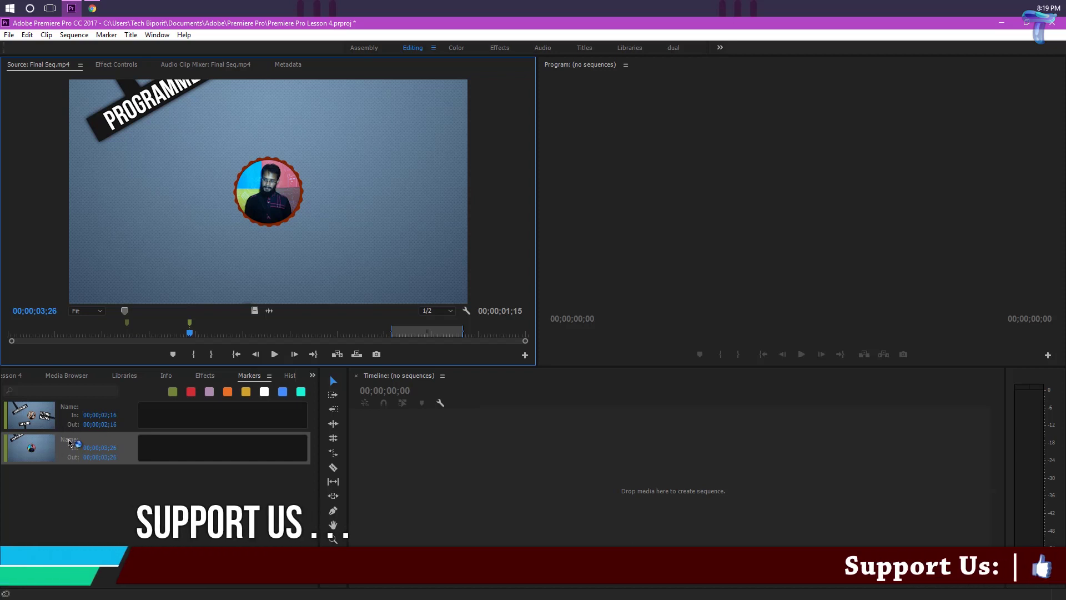
- Select the 00;00;02;16 marker in the Markers panel and open its settings
click(46, 420)
click(46, 420)
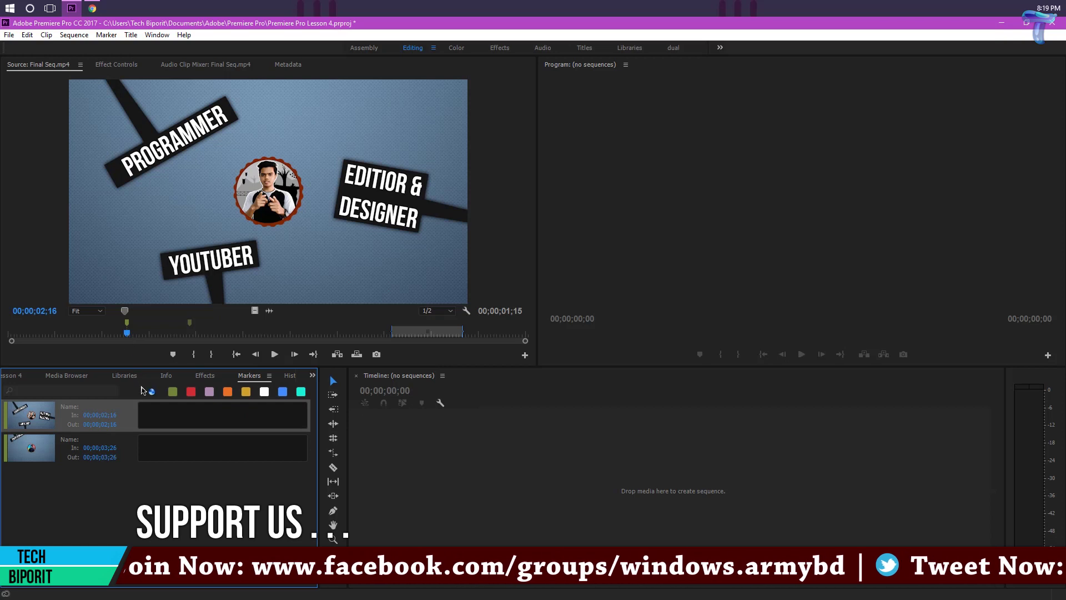
click(180, 403)
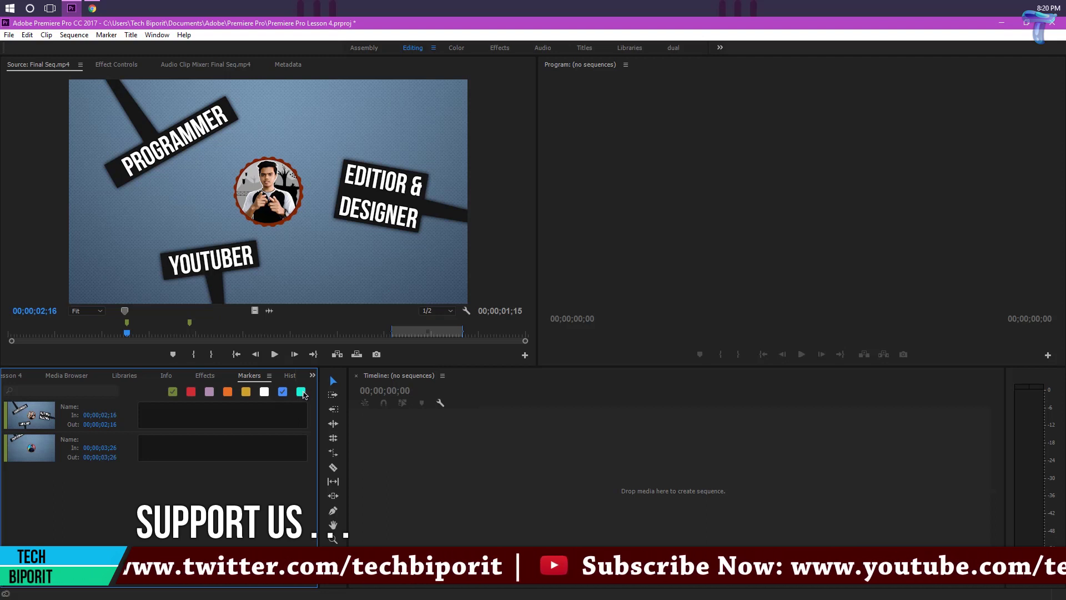
double_click(126, 323)
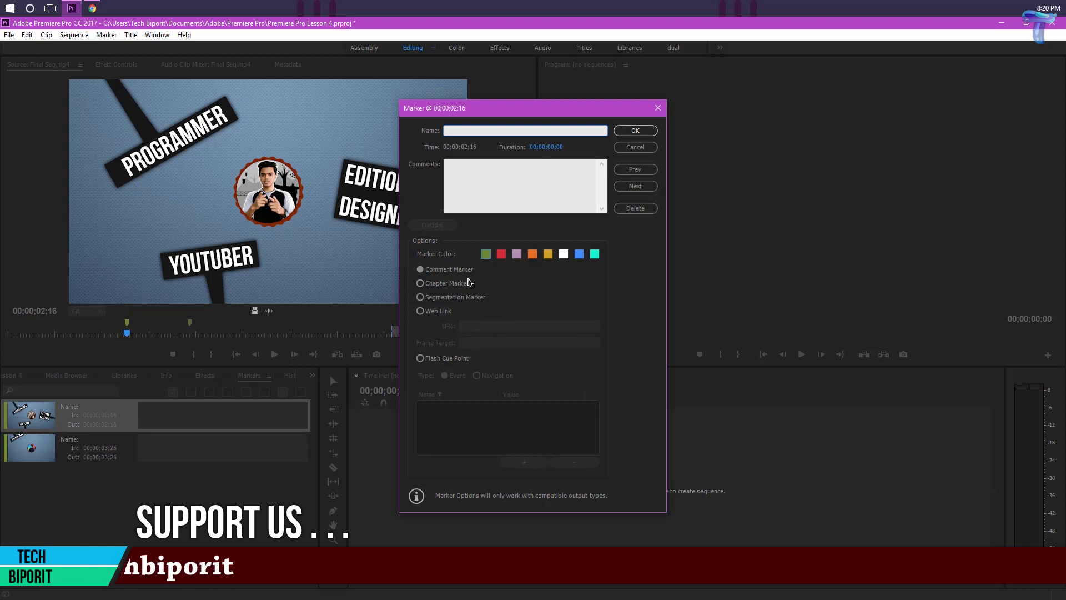
click(635, 147)
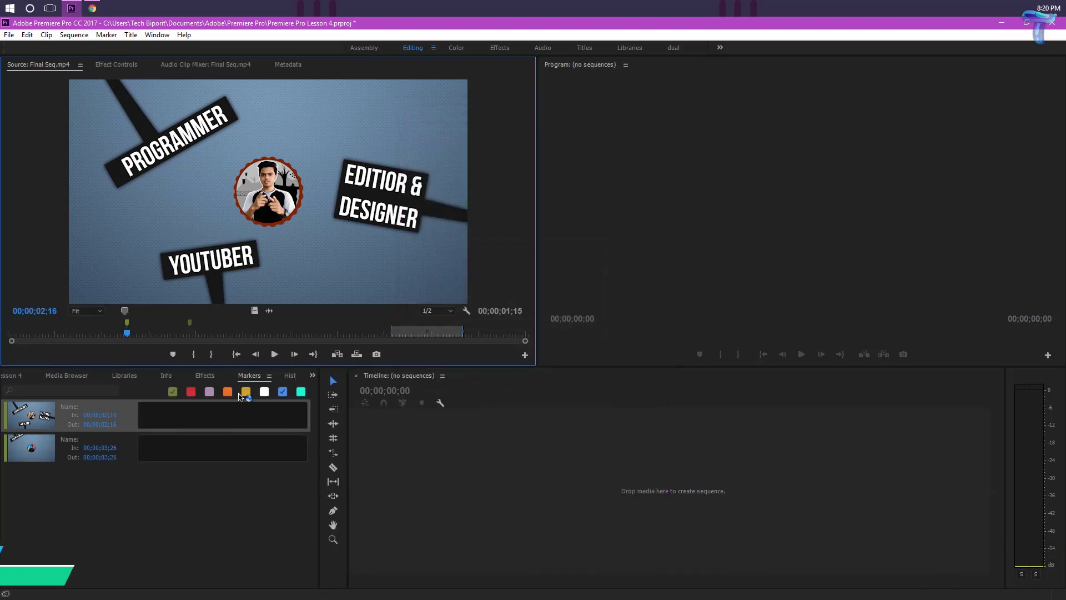
click(173, 393)
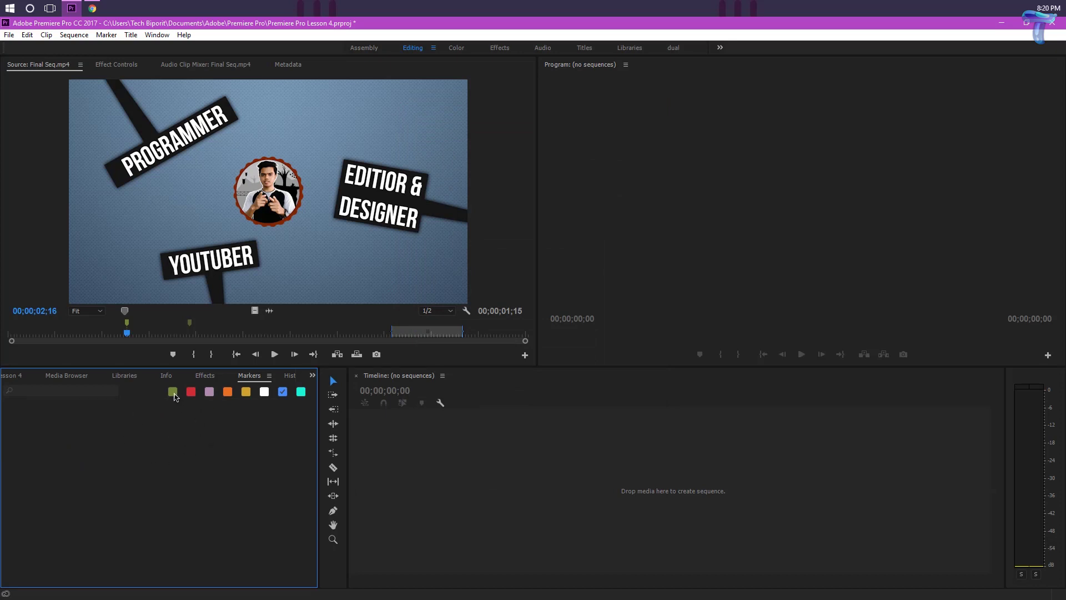
click(174, 394)
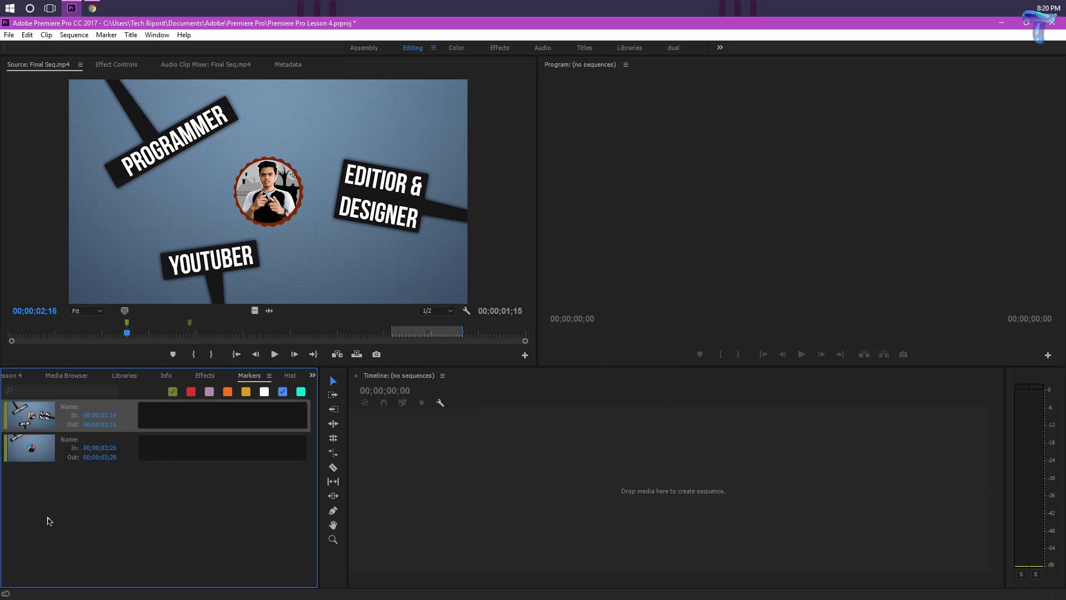
click(190, 330)
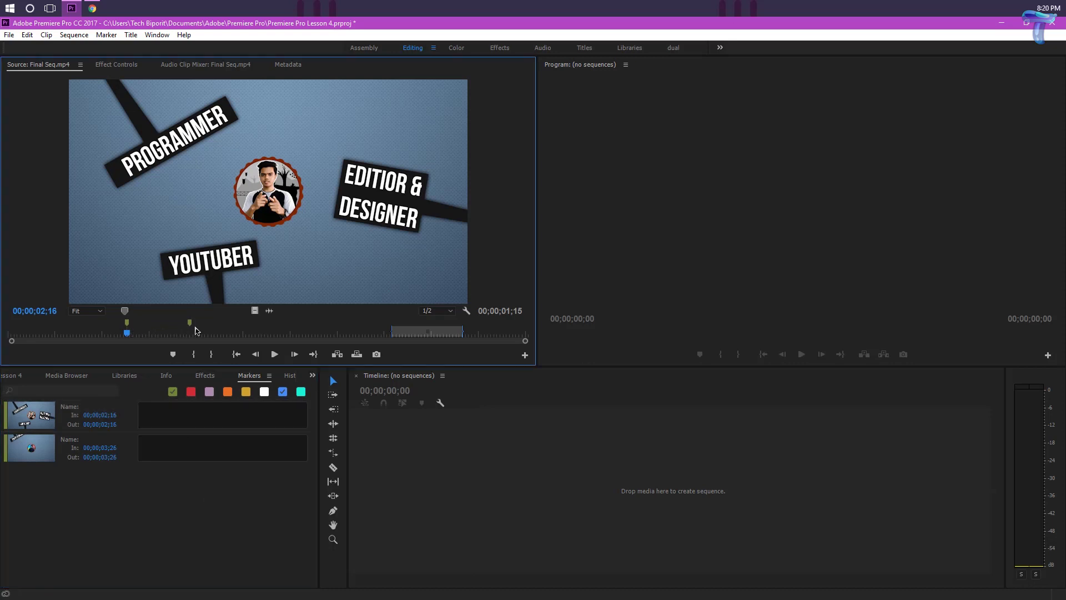
- Move to an earlier frame of Final Seq.mp4 and add a third marker there from the time ruler's context menu
drag(180, 330, 148, 332)
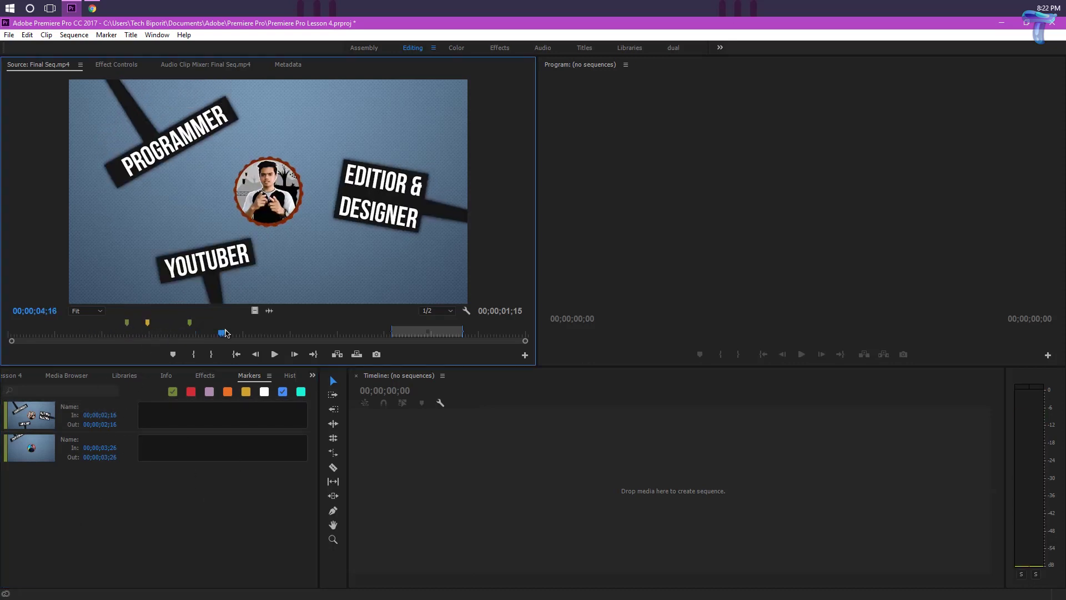
right_click(247, 334)
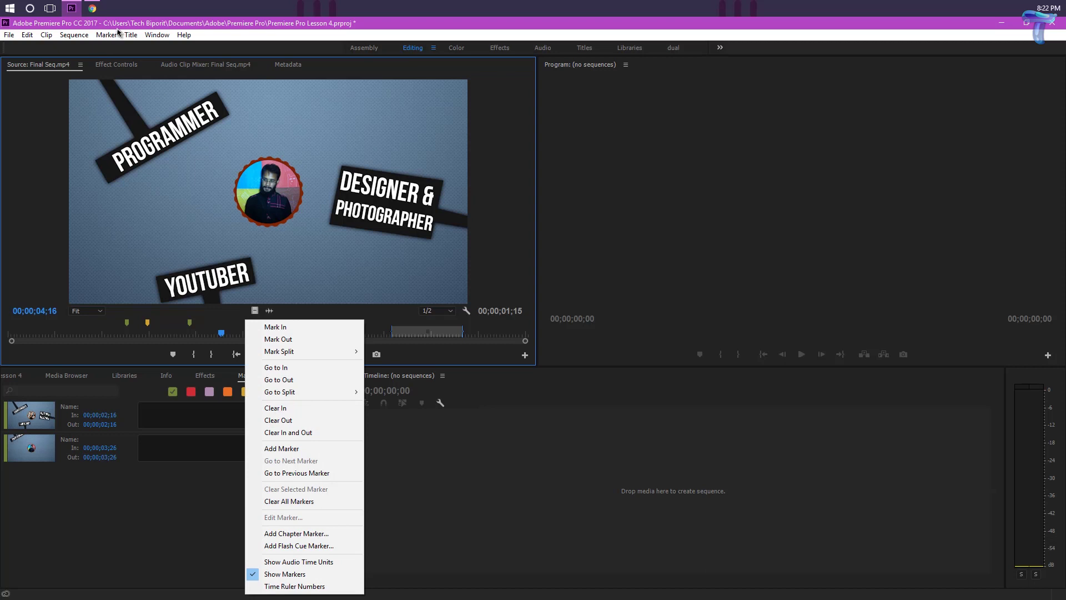
click(304, 409)
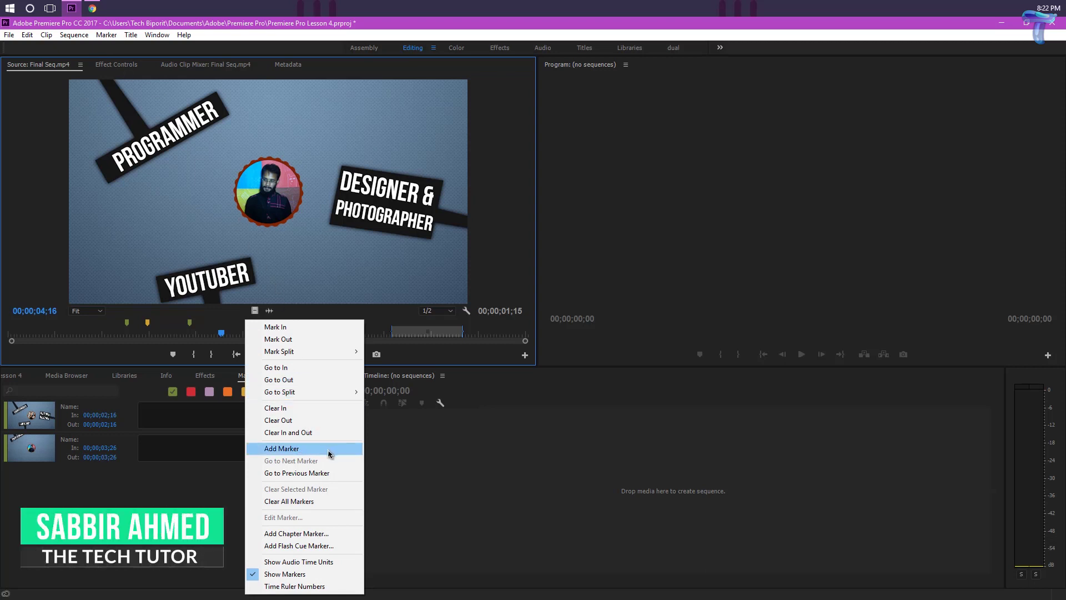